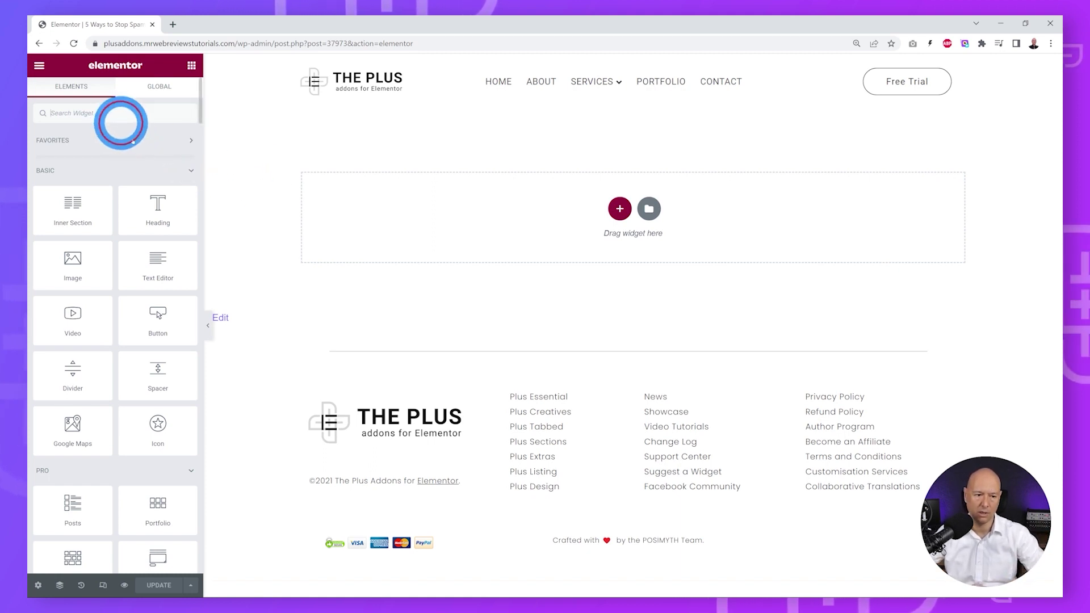
text(form)
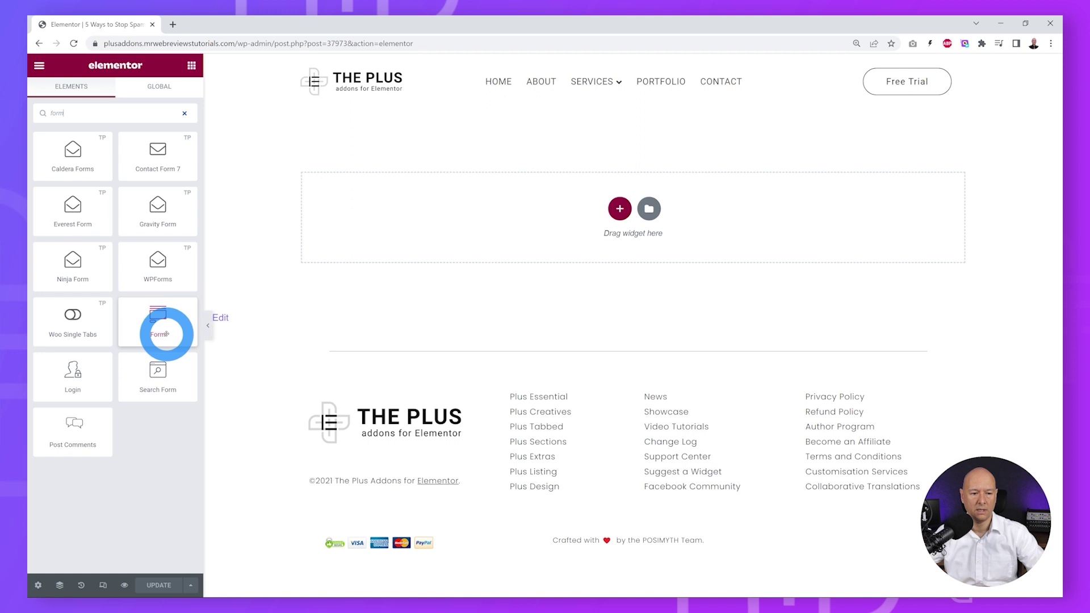
Drag the Form widget into the empty section, giving Name, Email and Message fields.
drag(166, 327, 161, 334)
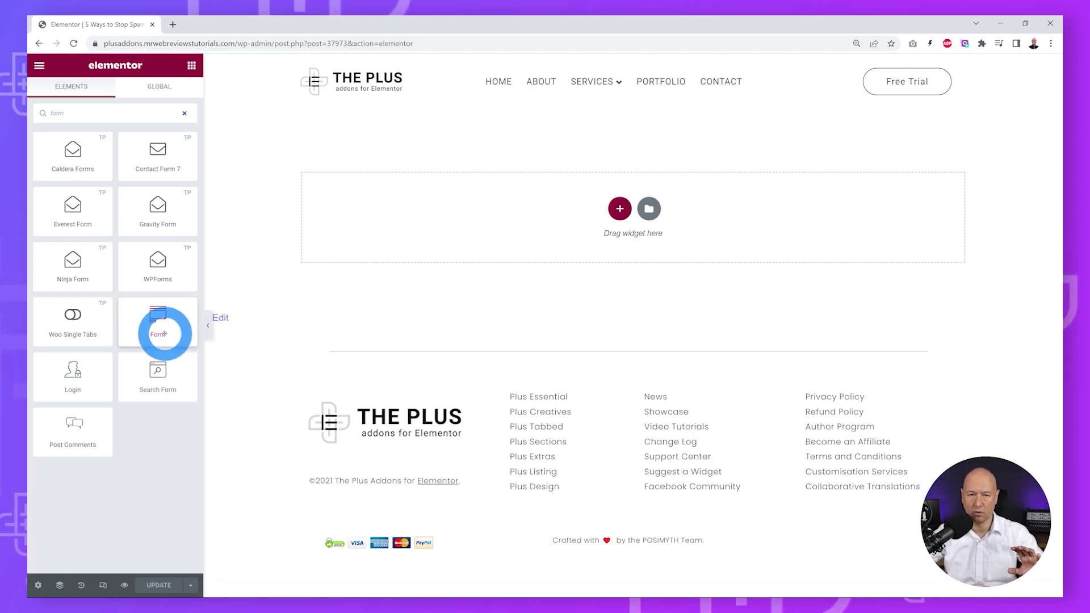
drag(159, 326, 589, 218)
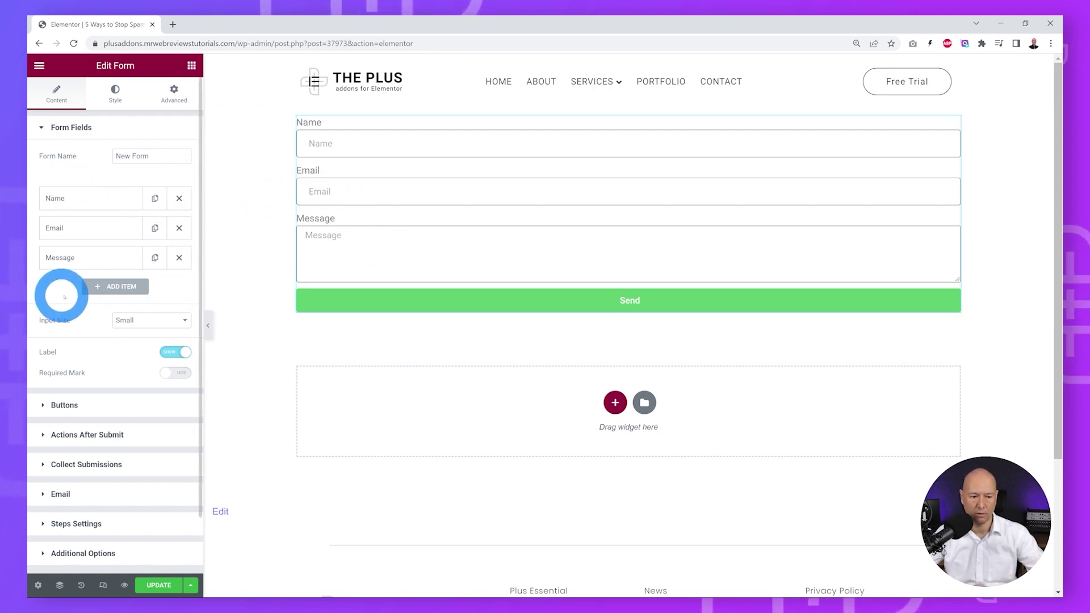
Add a fourth, blank field to the form and inspect its field type list.
click(117, 287)
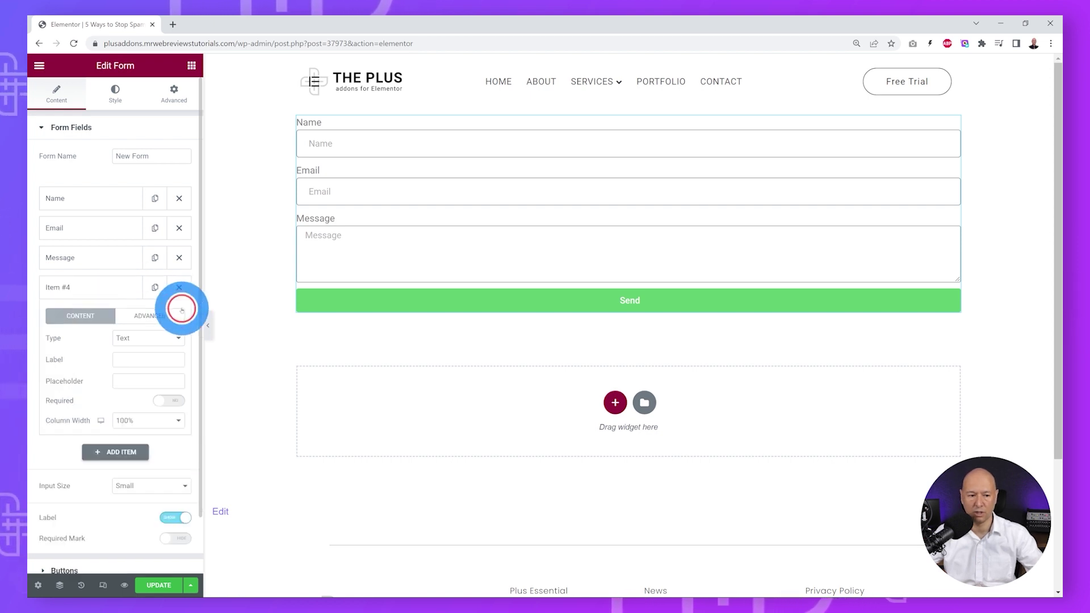
click(173, 341)
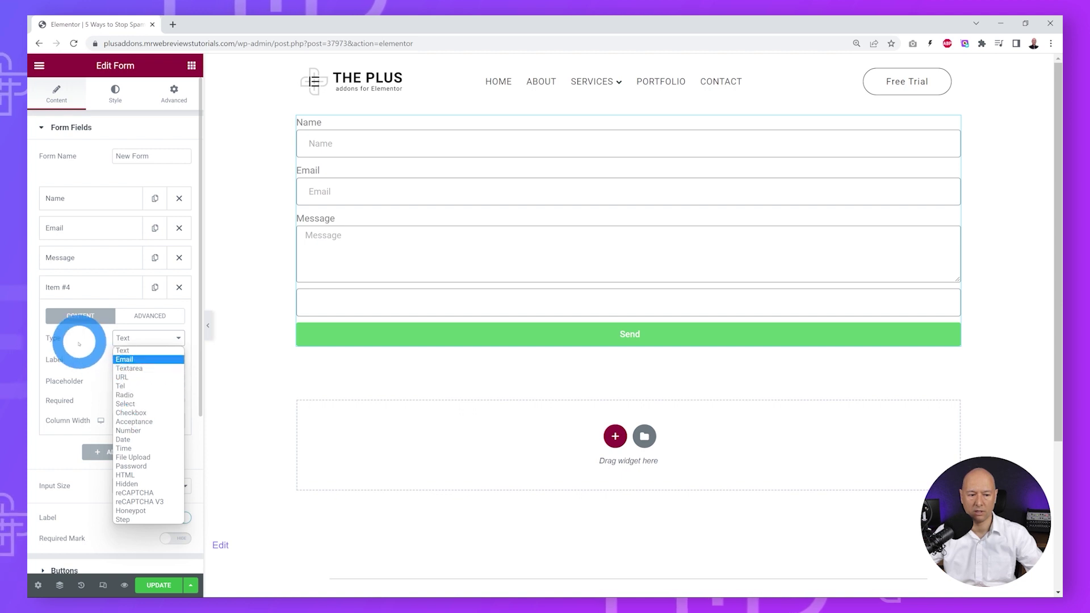
click(78, 343)
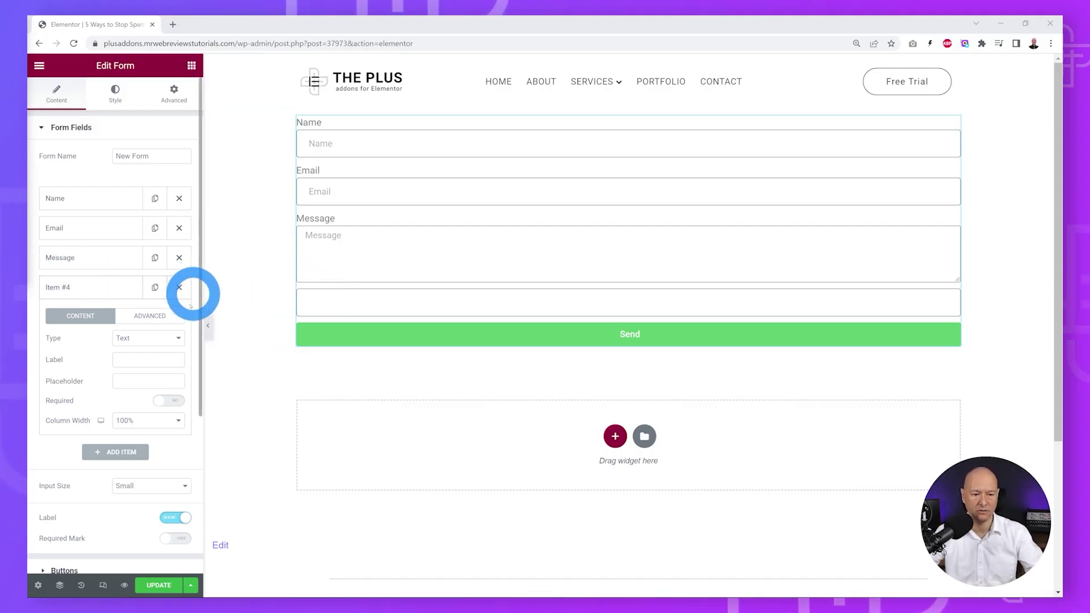
Set the fourth field's type to Honeypot and update the page.
click(175, 337)
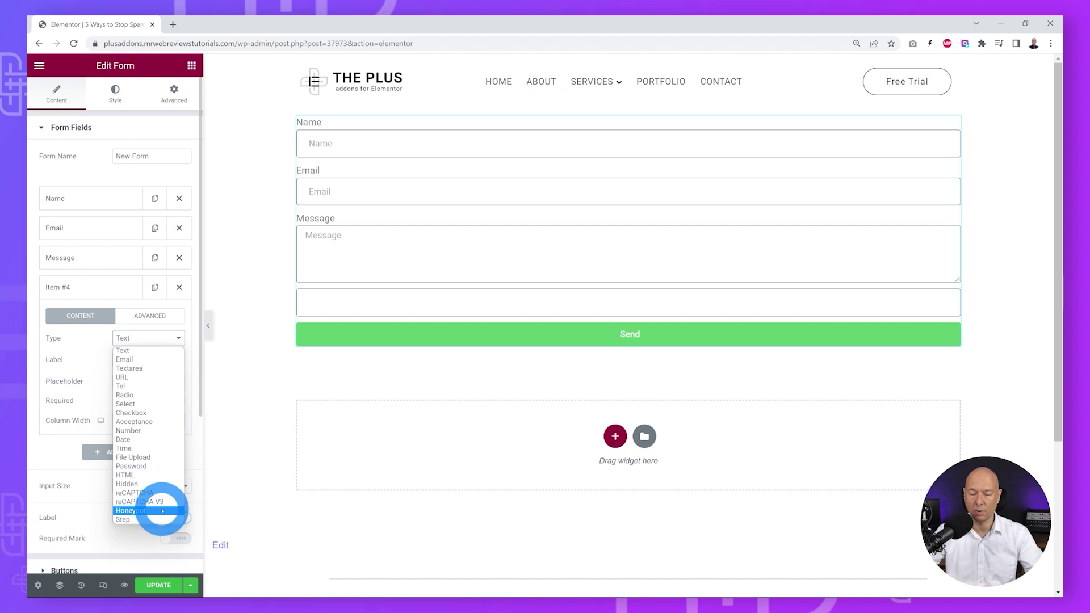
click(169, 511)
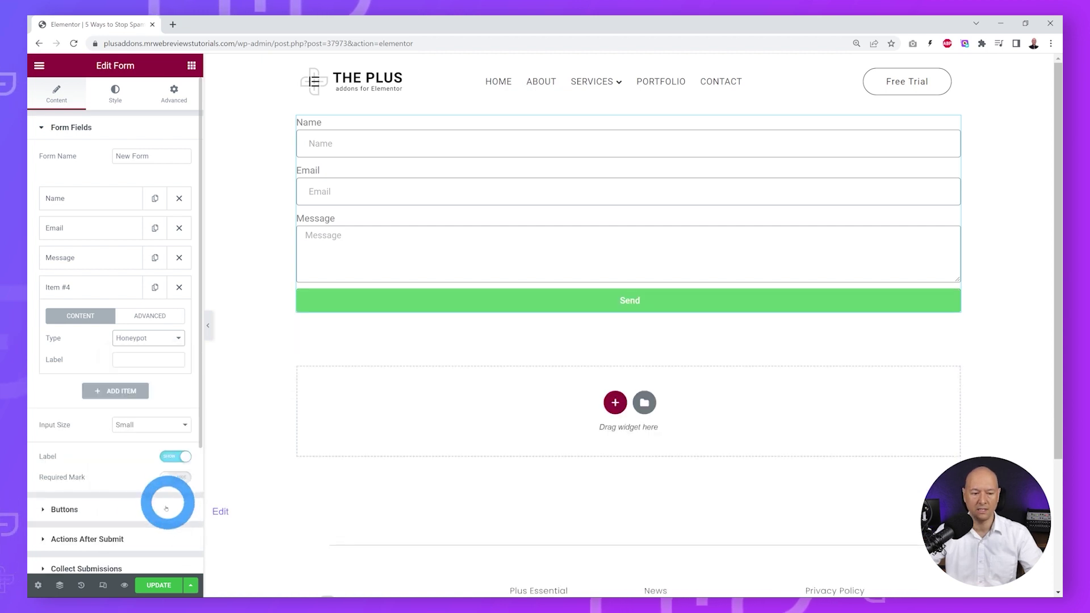
click(158, 585)
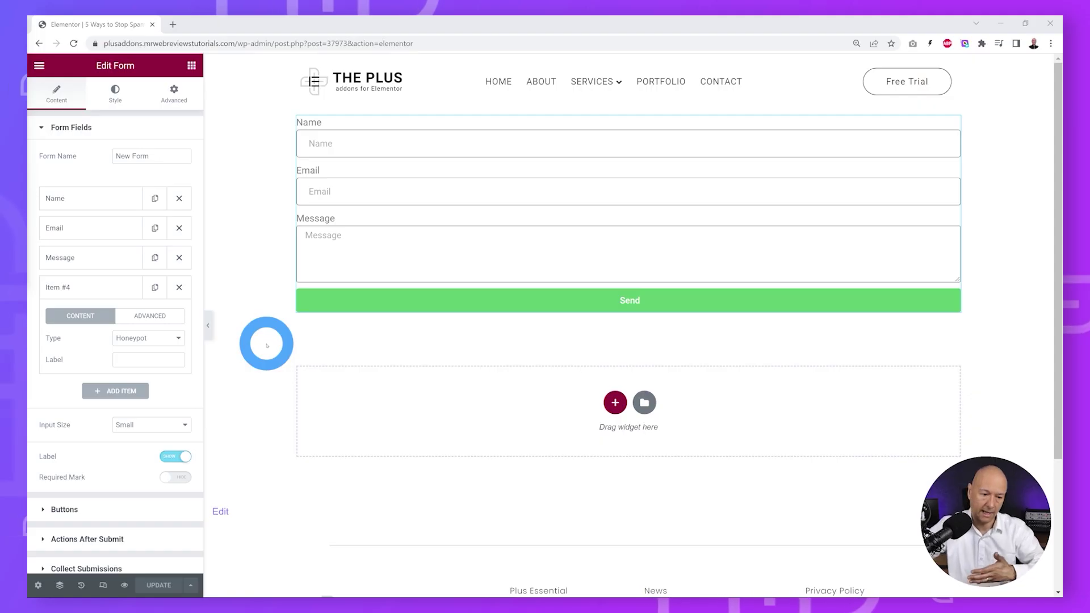
Change the fourth field to a Number field labelled '4 + 3 = ?'.
click(178, 337)
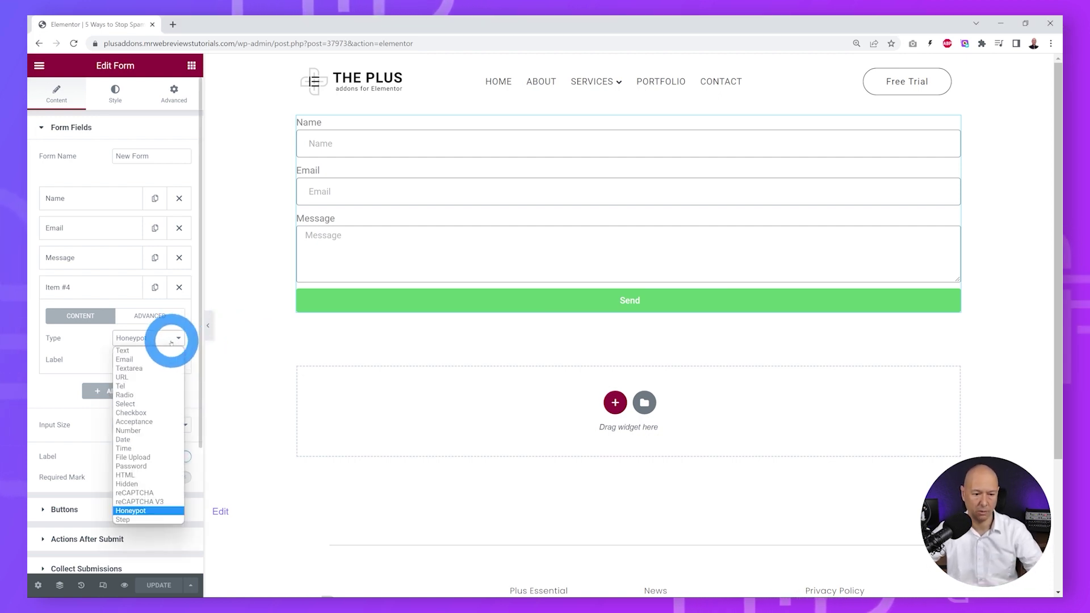
click(151, 431)
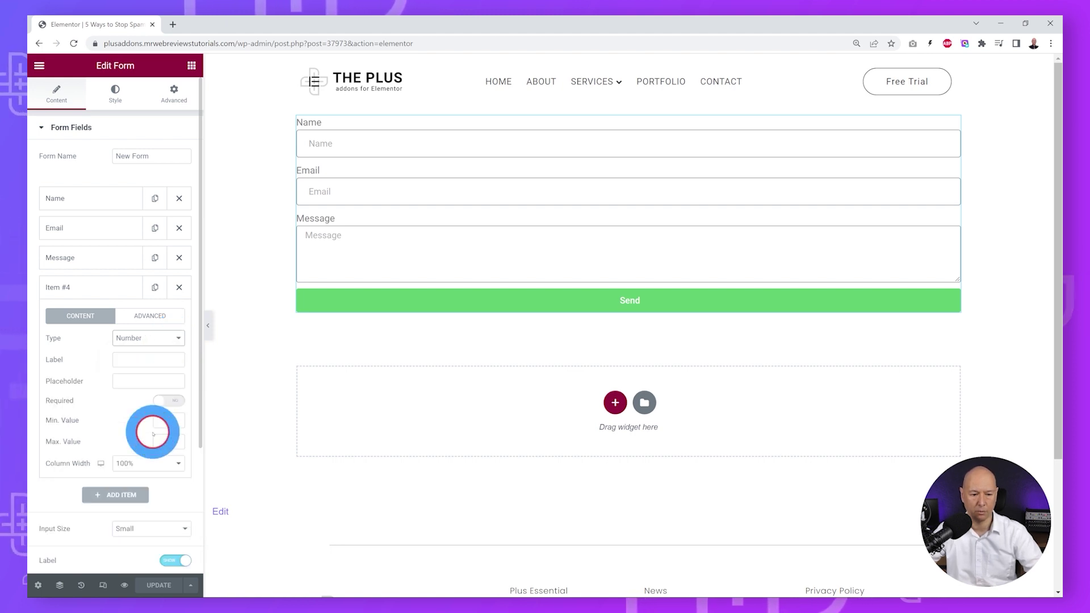
click(128, 360)
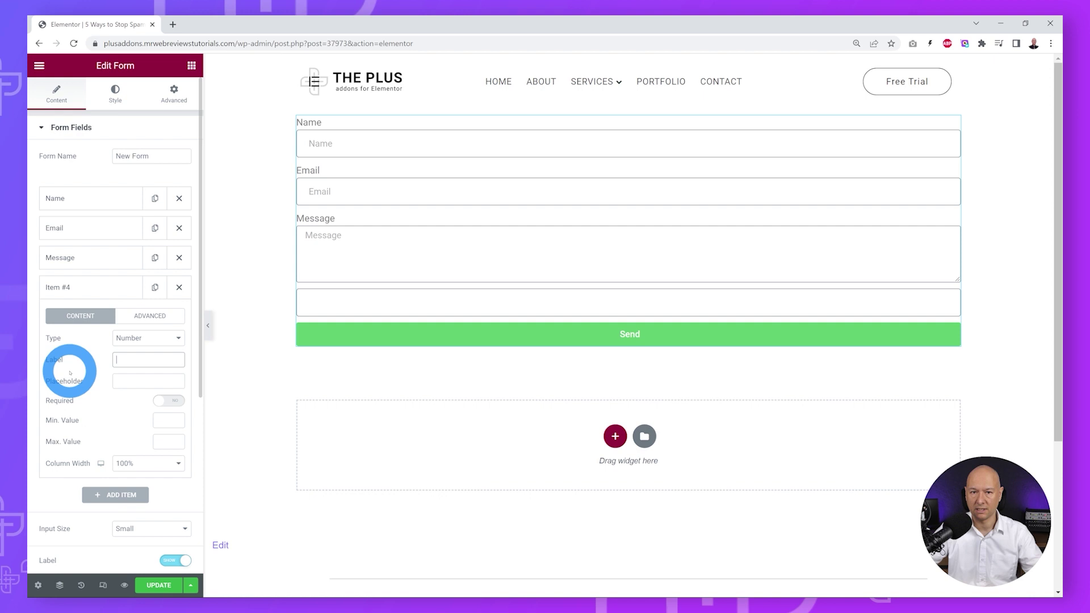
text(4 + 3)
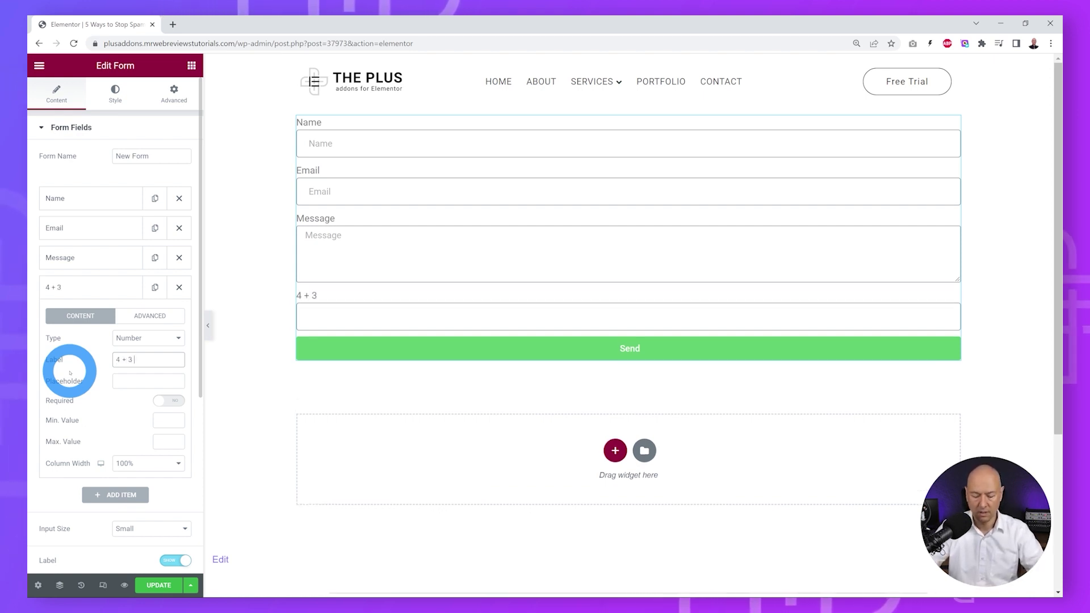
text( =)
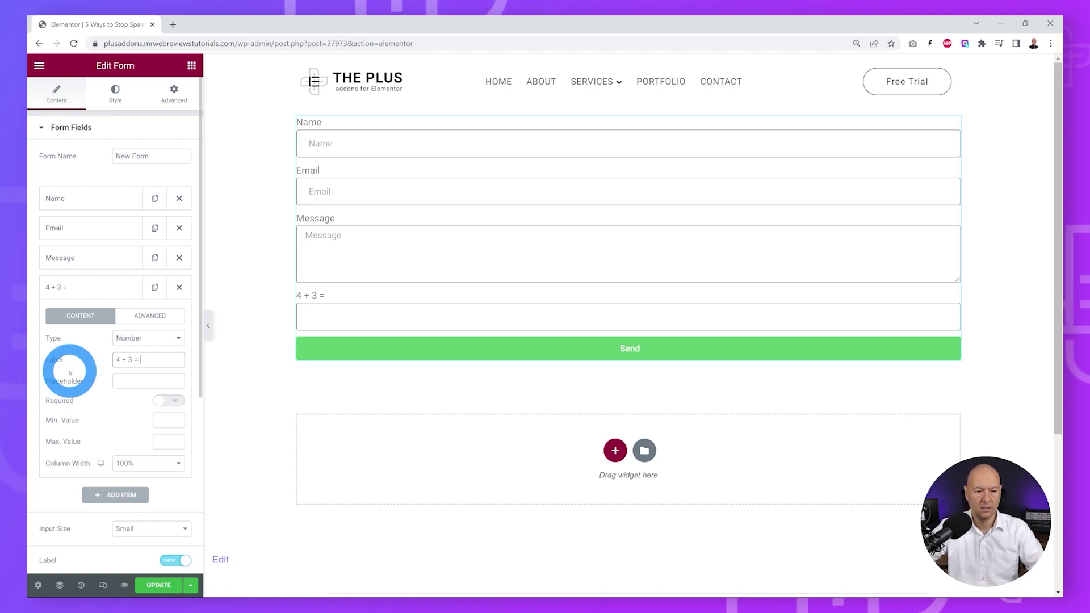
text( ?)
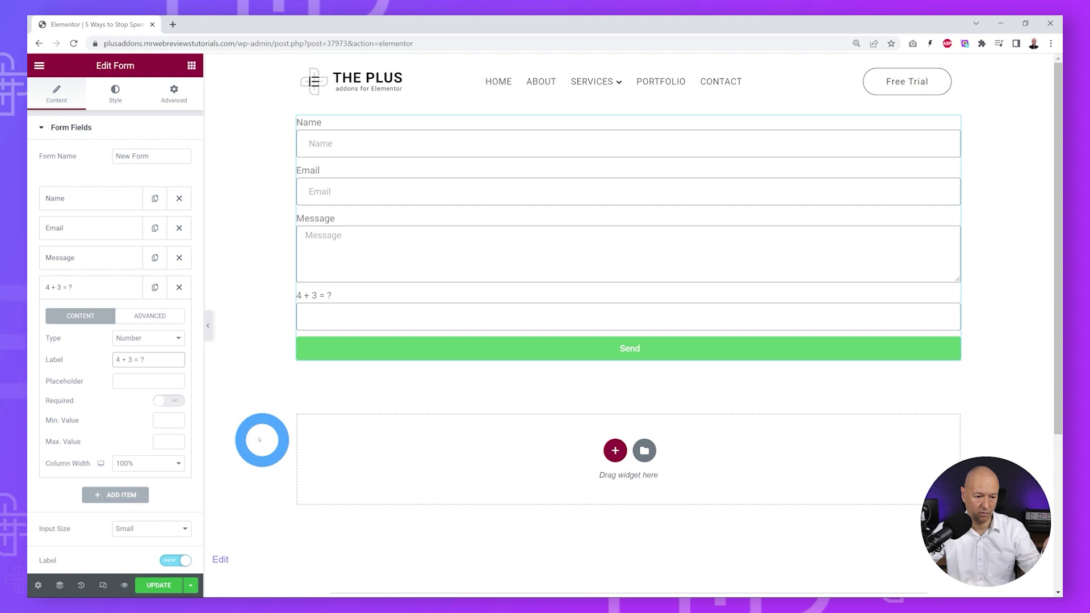
Set the number field's Min Value and Max Value both to 7.
click(167, 422)
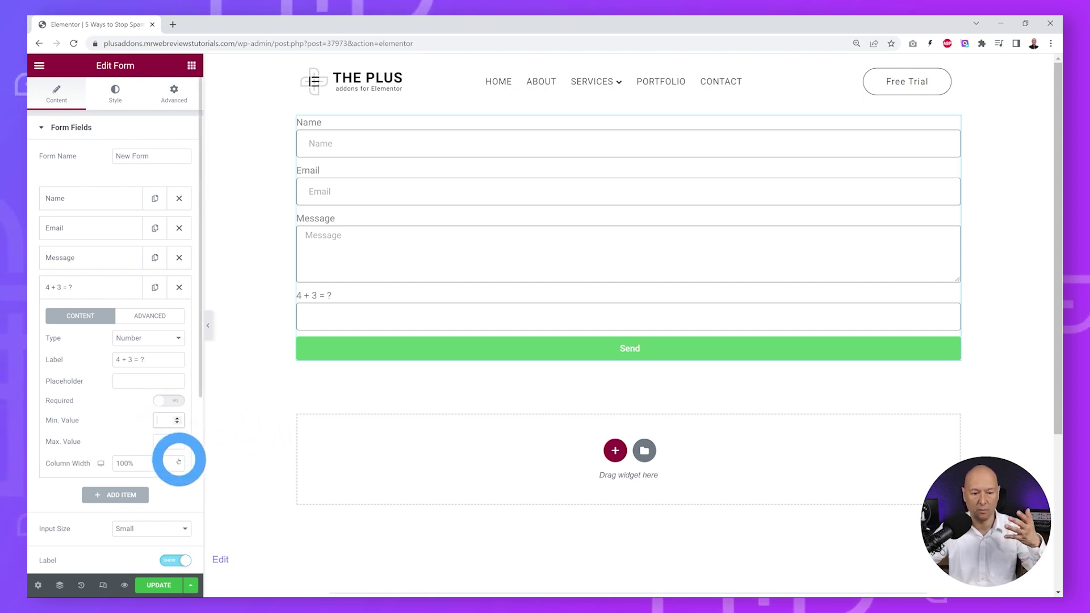
click(177, 417)
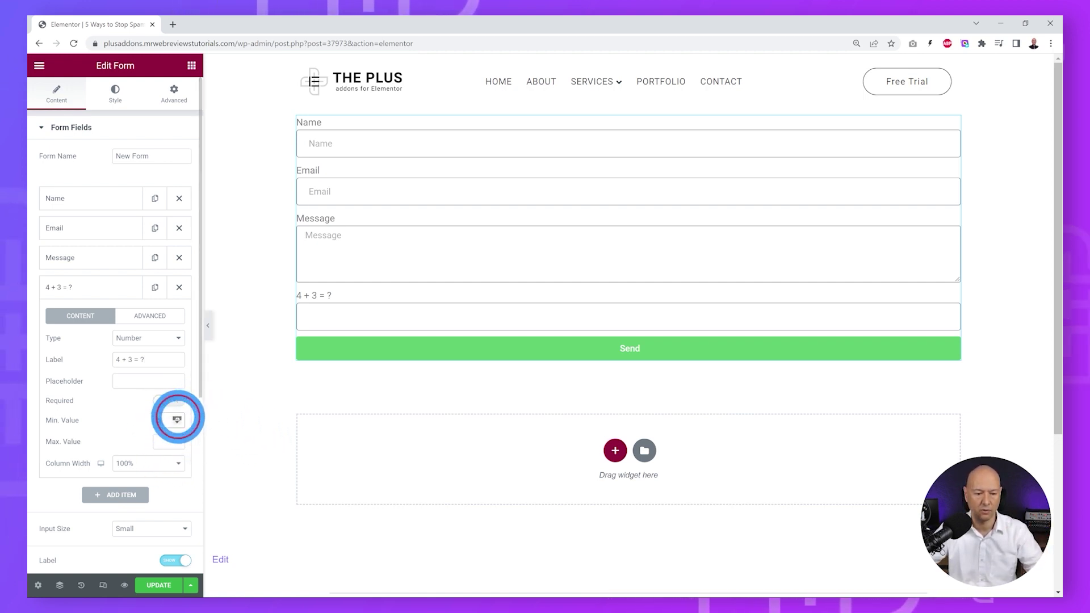
text(7)
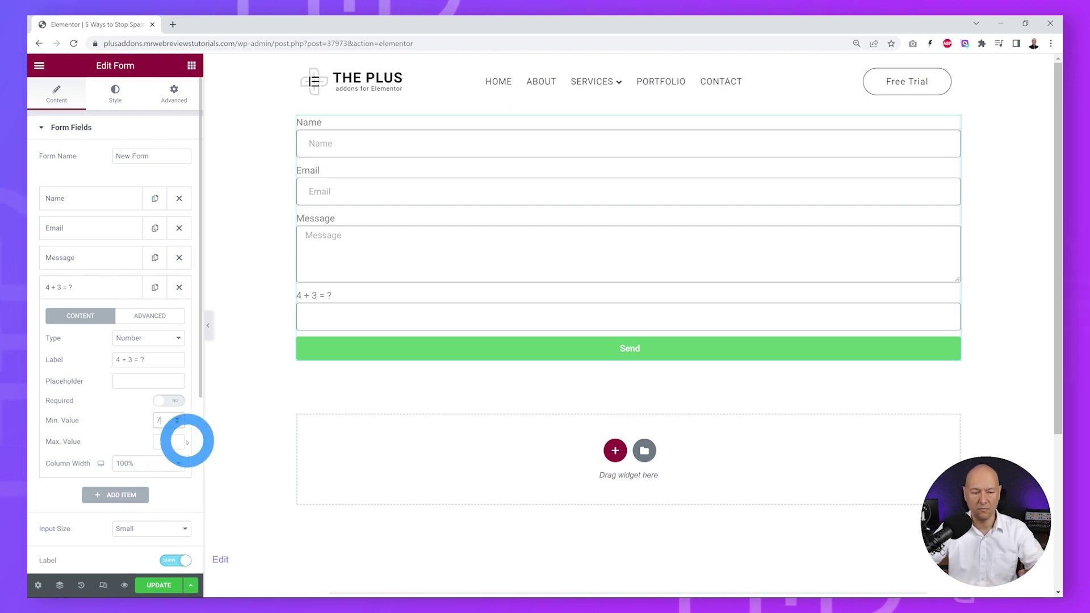
click(146, 443)
text(7)
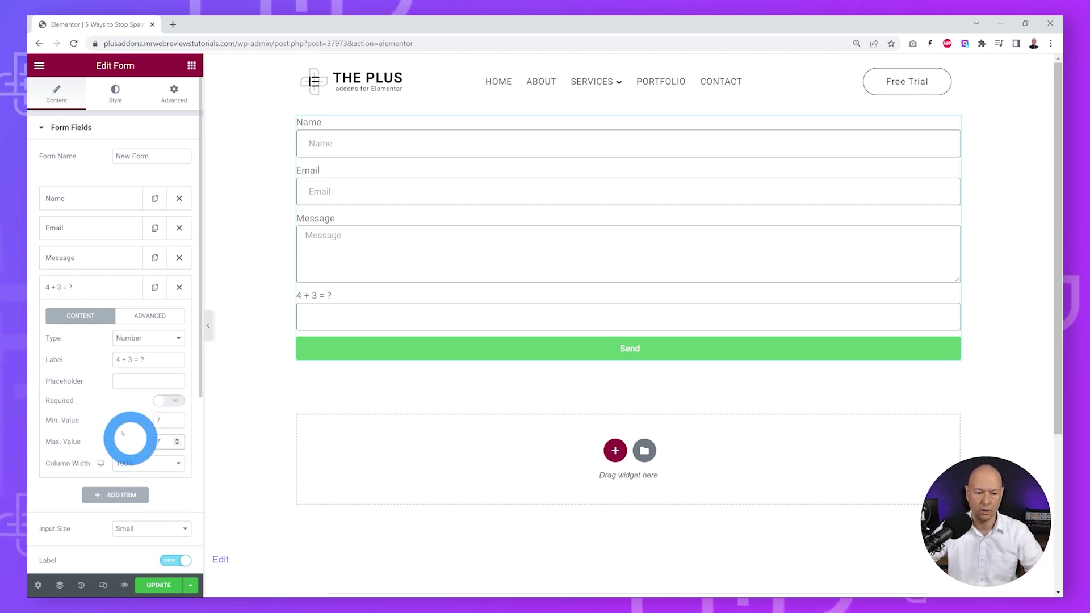
click(118, 424)
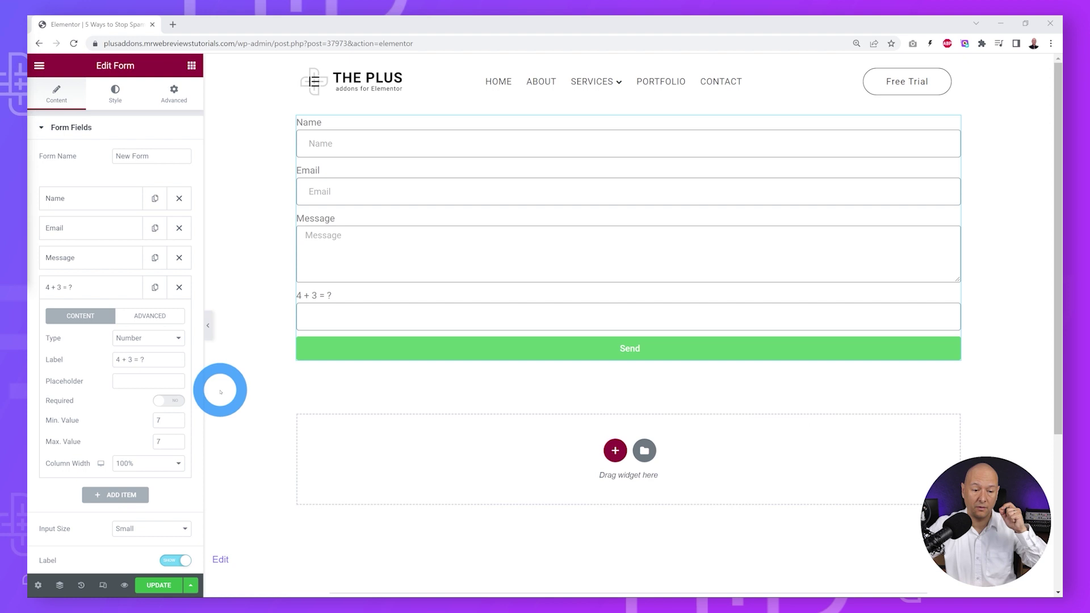
Make the maths question required, update the page and preview it.
click(175, 400)
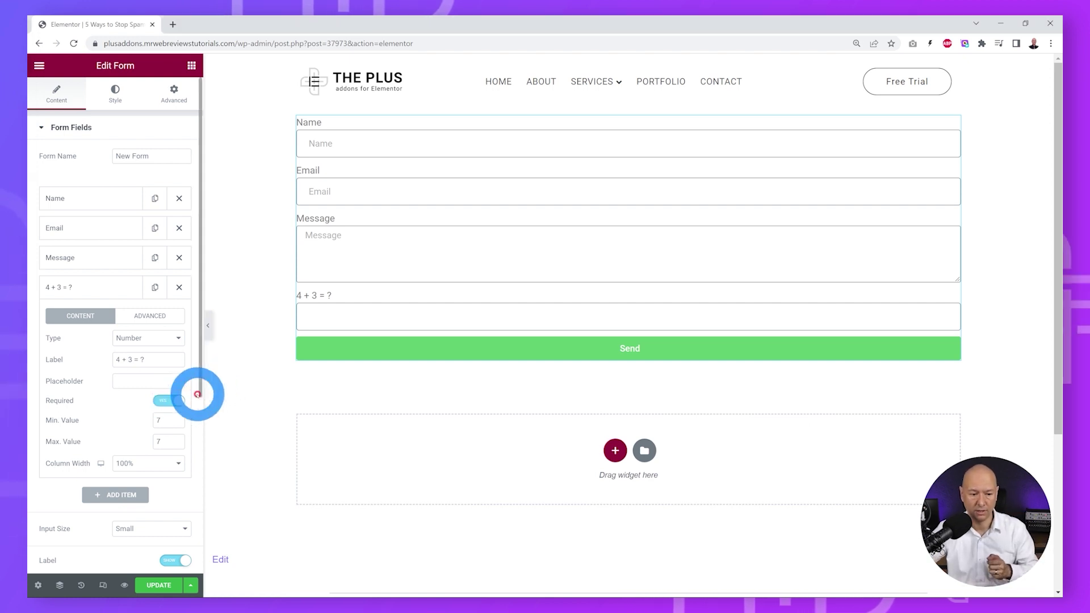
click(159, 584)
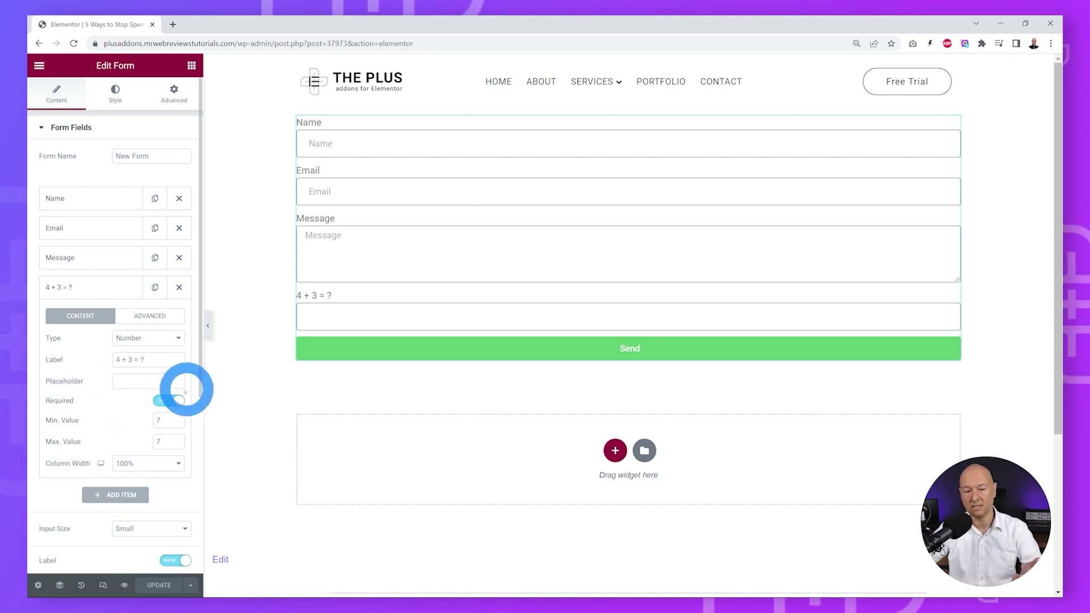
click(125, 586)
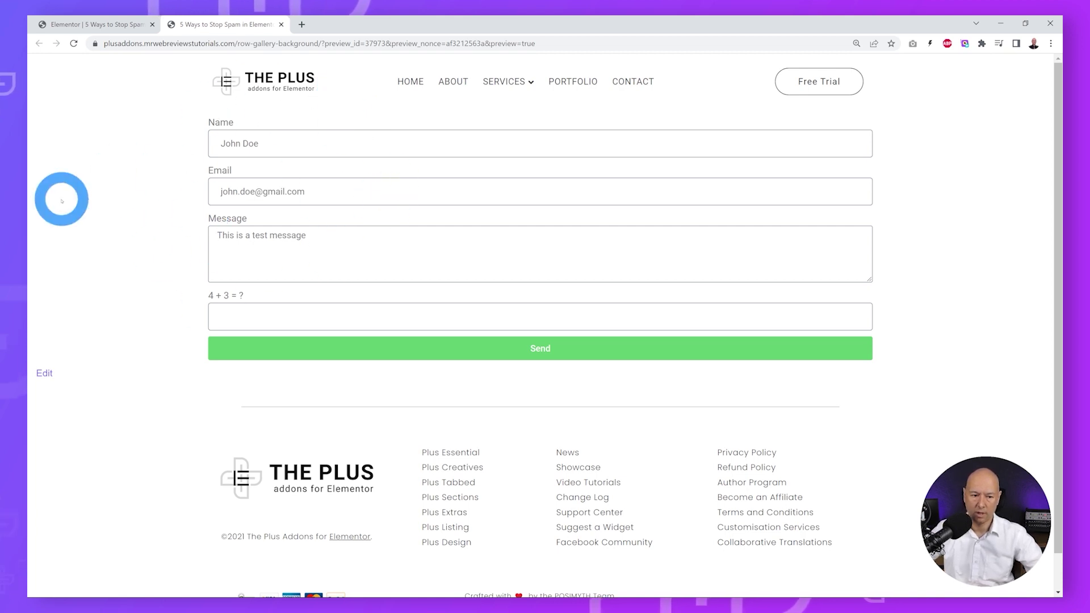
mouse_move(540, 317)
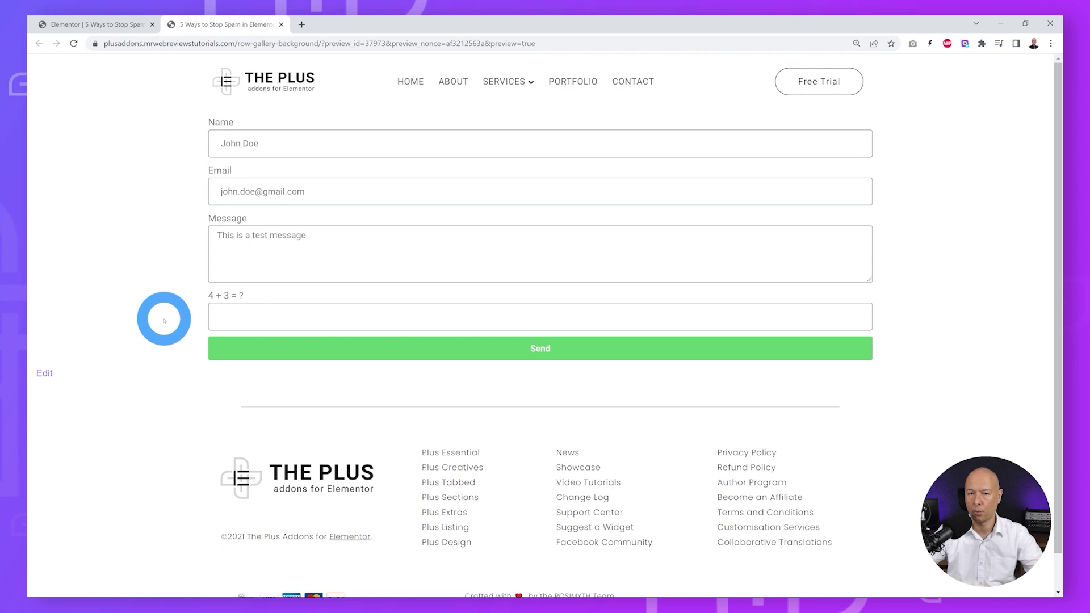
Answer 3 to the '4 + 3 = ?' question and submit, confirming it is rejected.
click(249, 320)
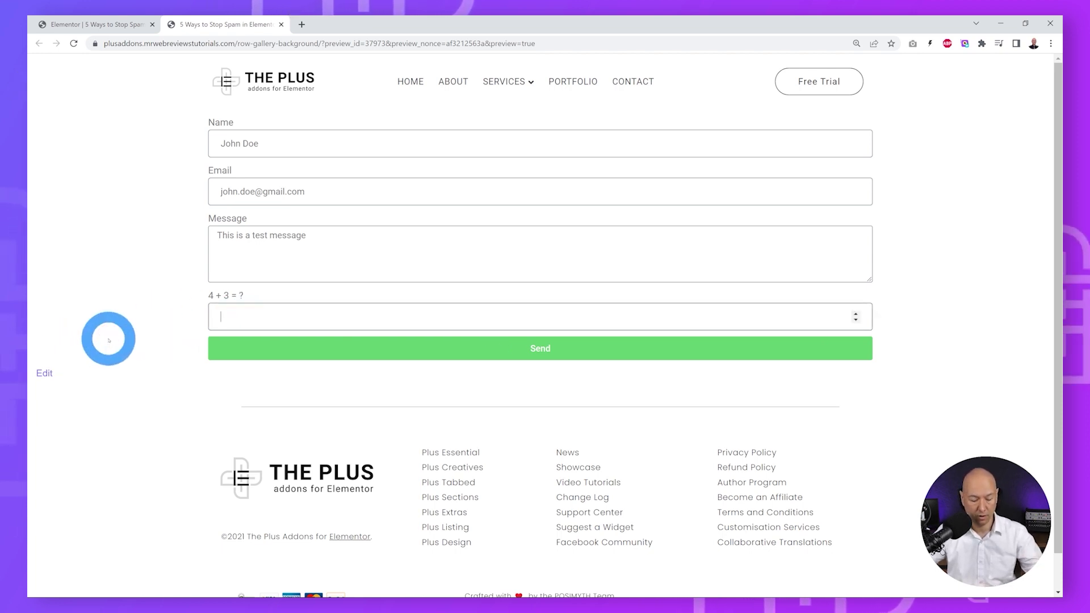
text(3)
click(549, 350)
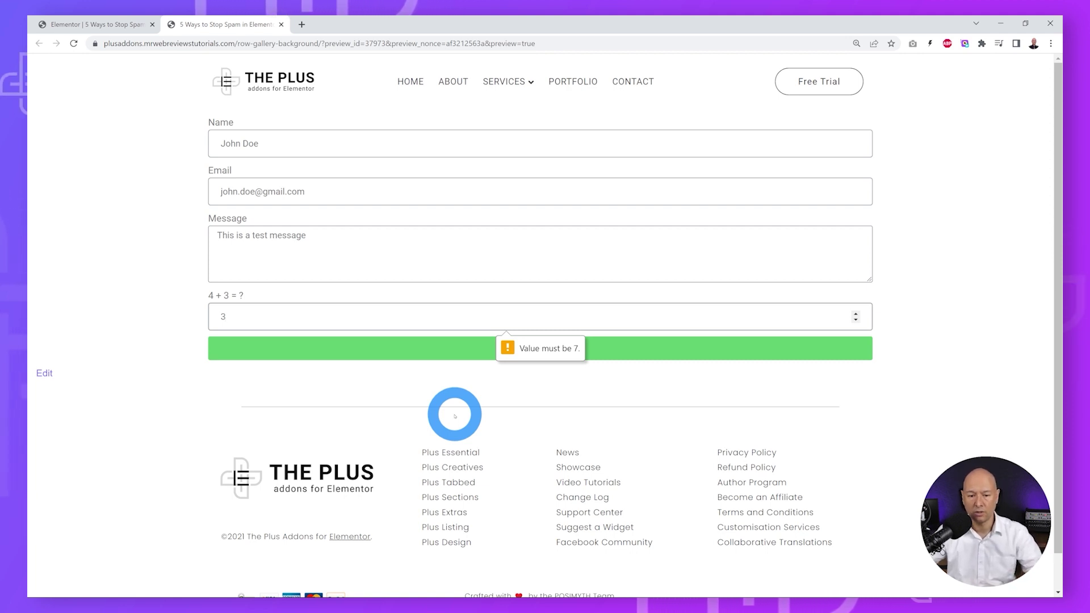
click(499, 348)
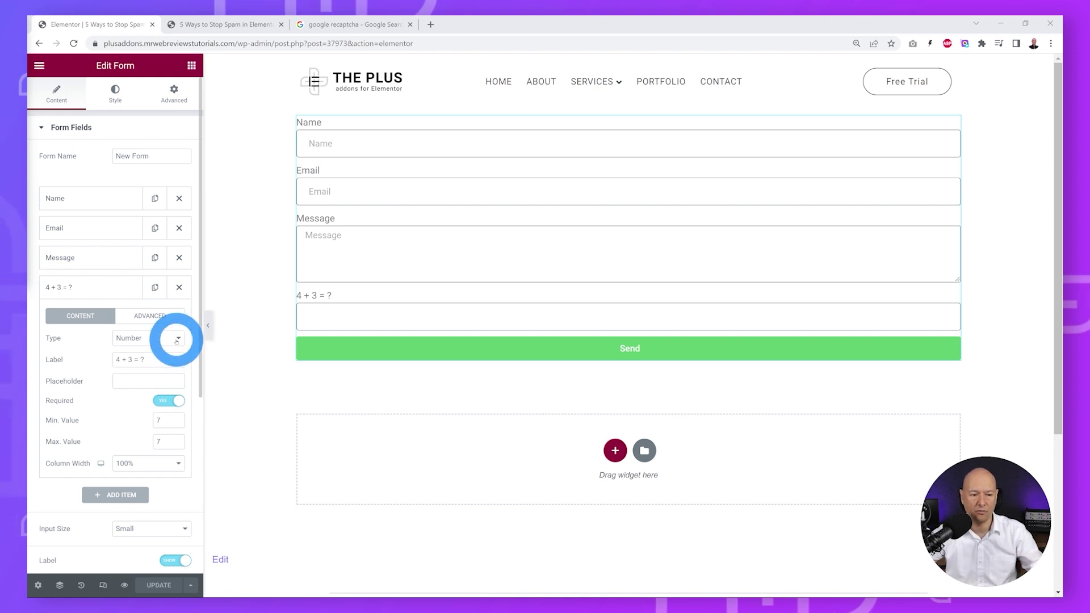
Set the fourth field's type to reCAPTCHA V3, then go to the Google reCAPTCHA results.
click(178, 339)
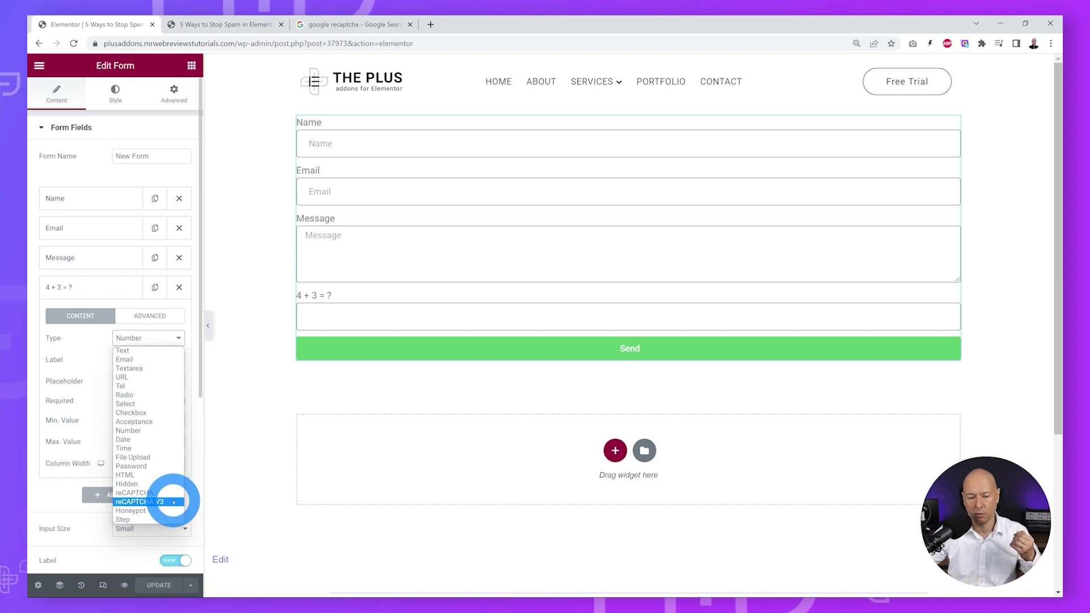
click(145, 502)
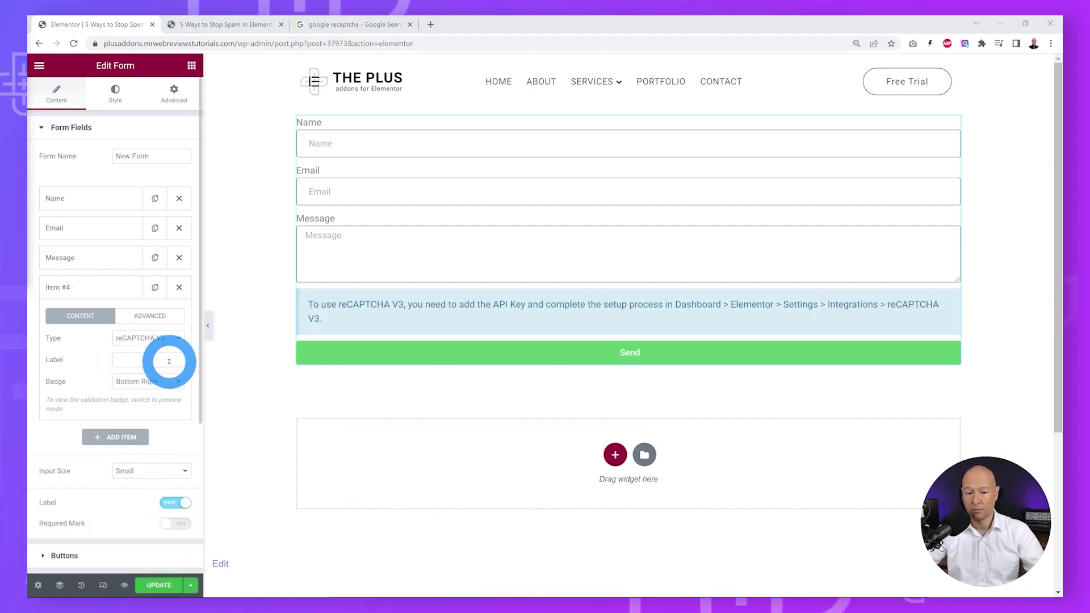
mouse_move(627, 247)
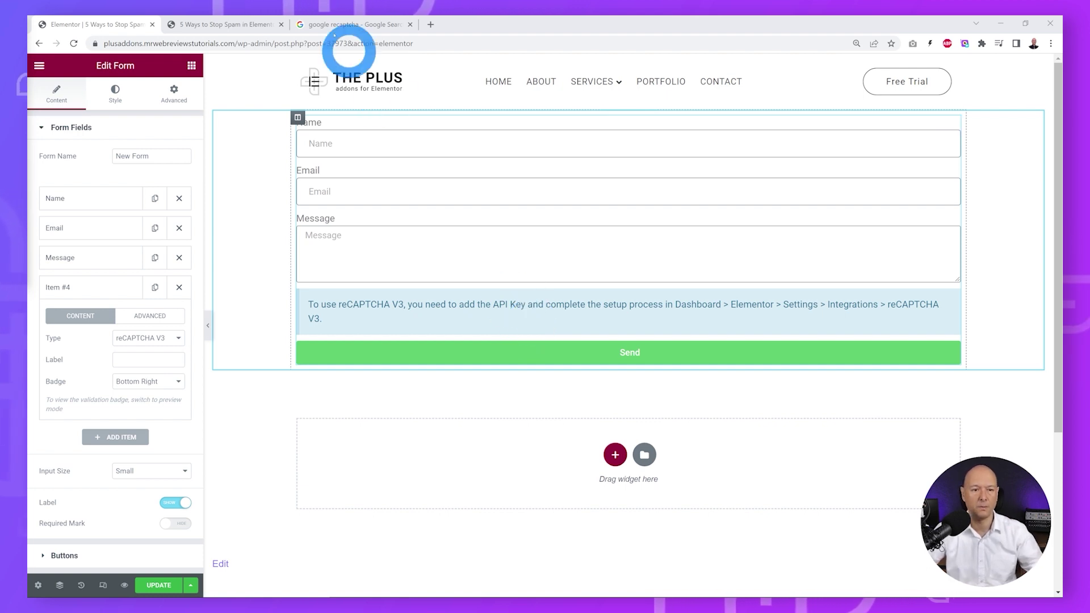
click(347, 24)
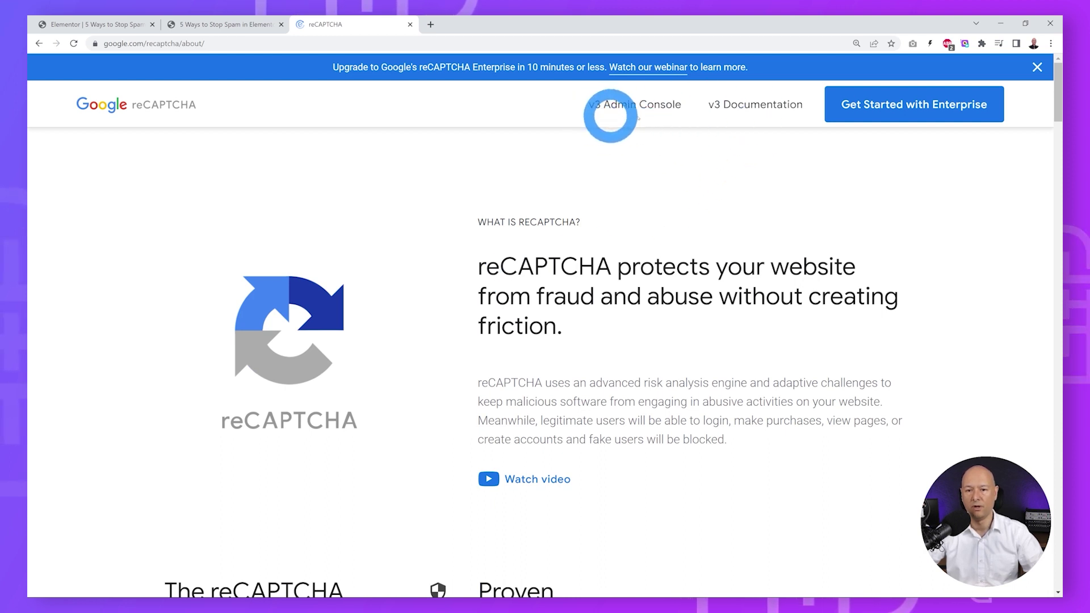
Start registering a new reCAPTCHA site labelled POSIMYTH Innovations with type v3.
click(628, 105)
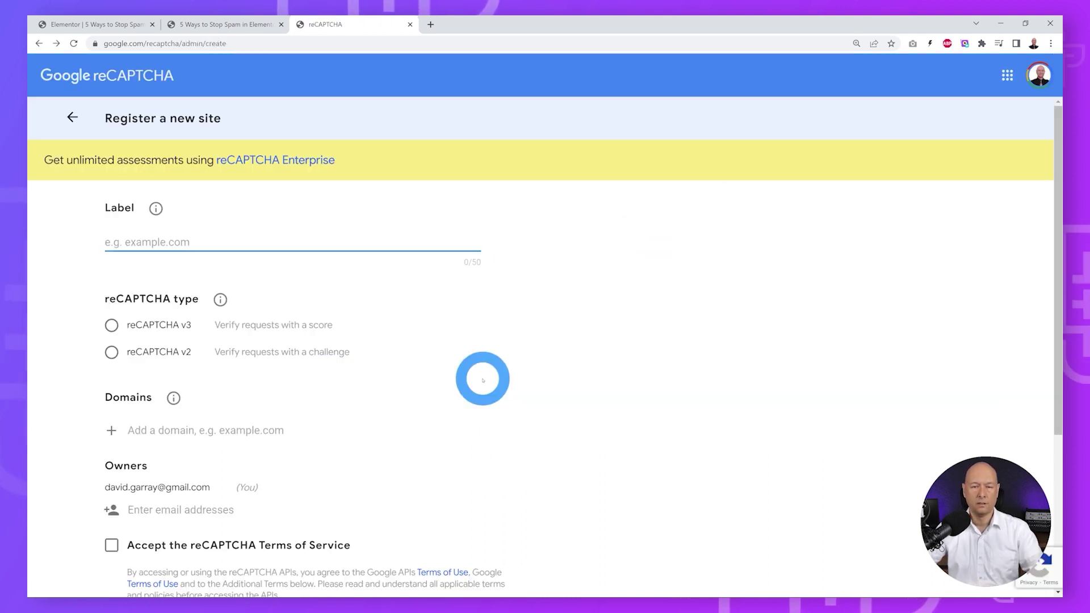
text(POSIMYTH Innovations)
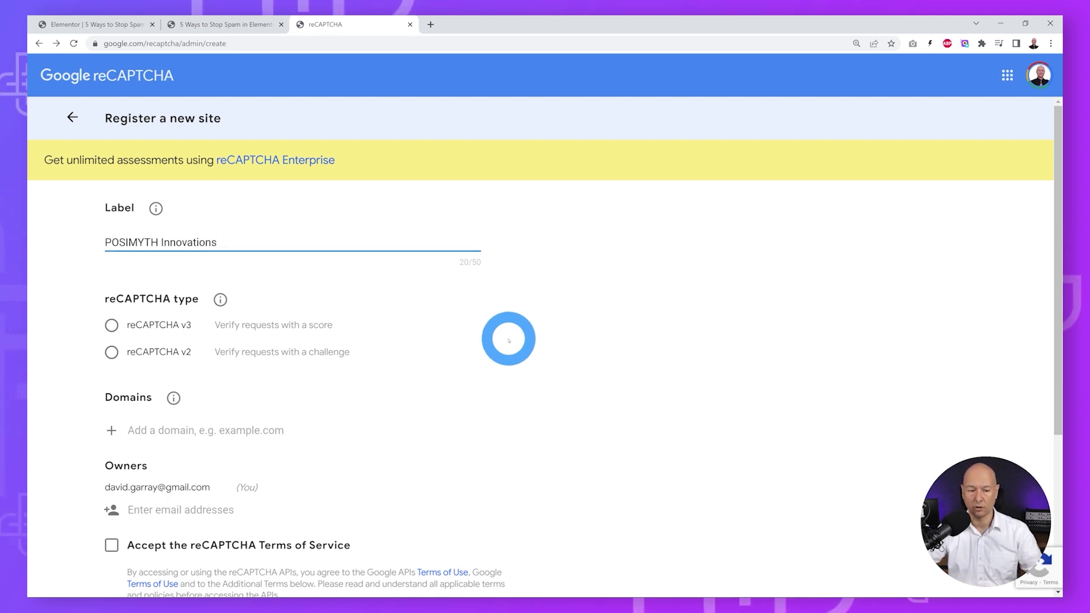
click(112, 325)
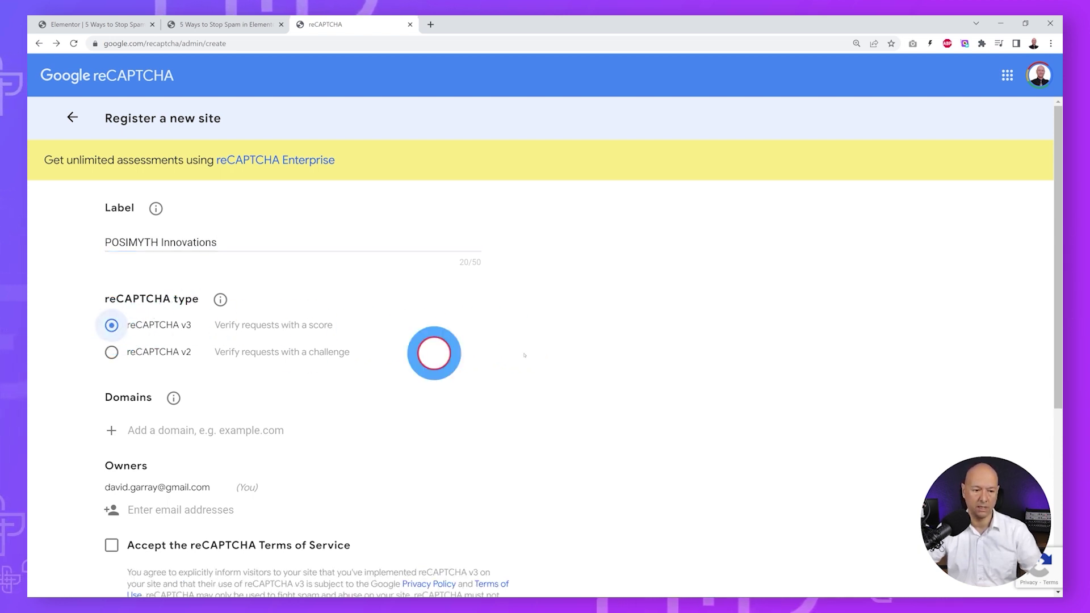
scroll(635, 348, down, 2)
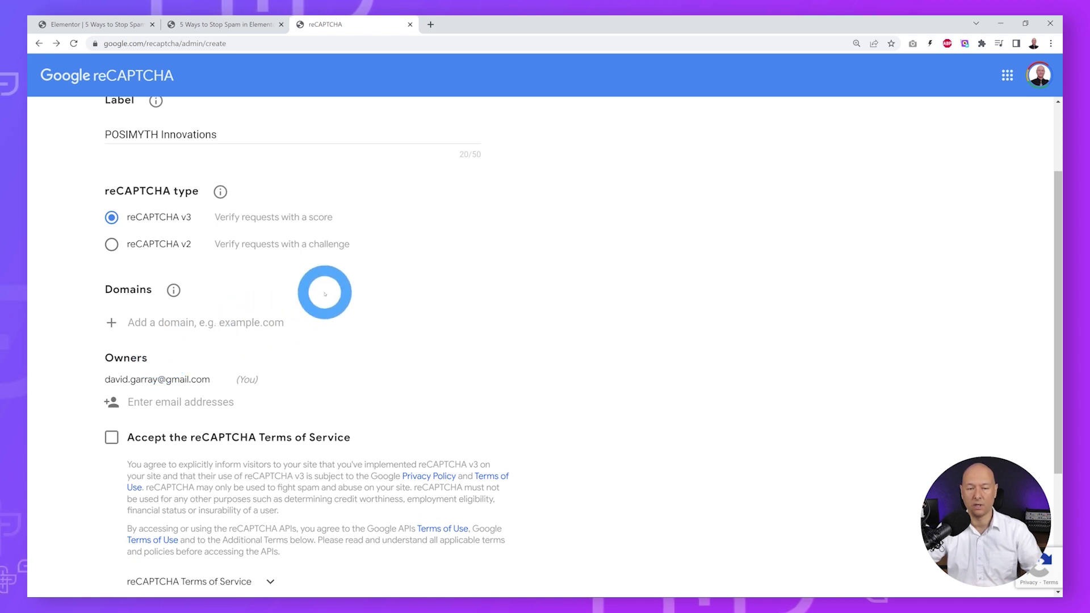
Copy plusaddons.mrwebreviewstutorials.com from the editor's address bar into the Domains entry.
click(122, 24)
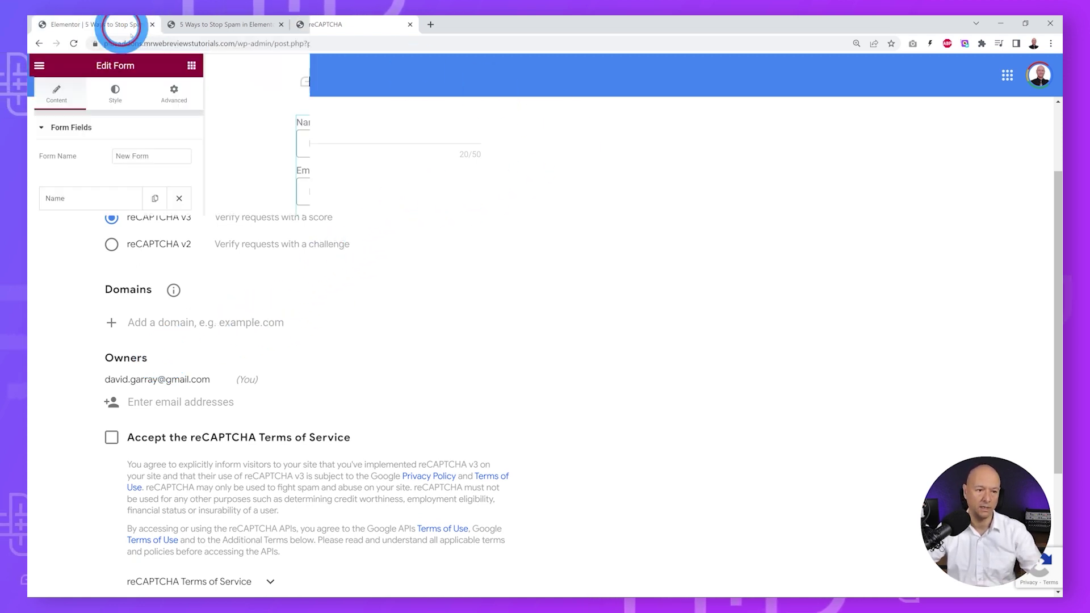
click(211, 44)
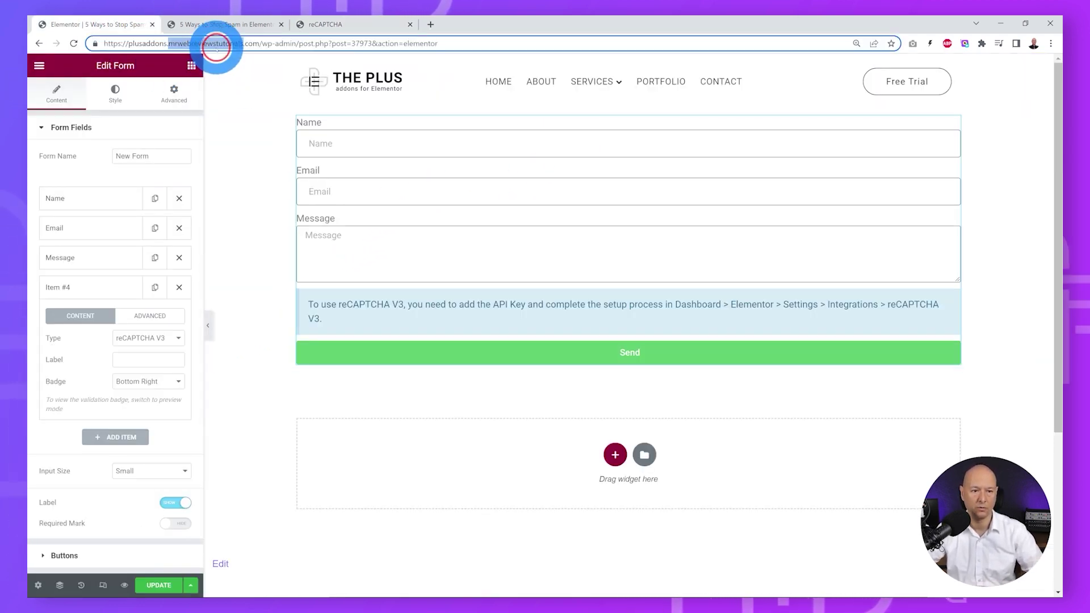
drag(214, 43, 258, 44)
mouse_move(125, 43)
mouse_down()
mouse_move(198, 44)
mouse_move(128, 43)
mouse_up()
click(198, 43)
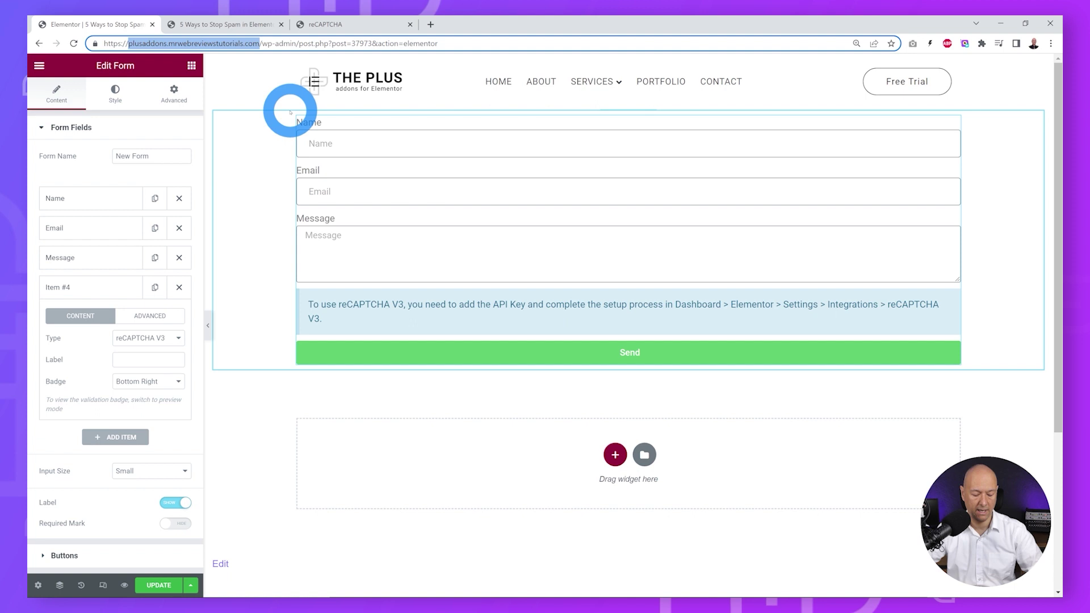
click(328, 28)
click(195, 322)
text(plusaddons.mrwebreviewstutorials.com)
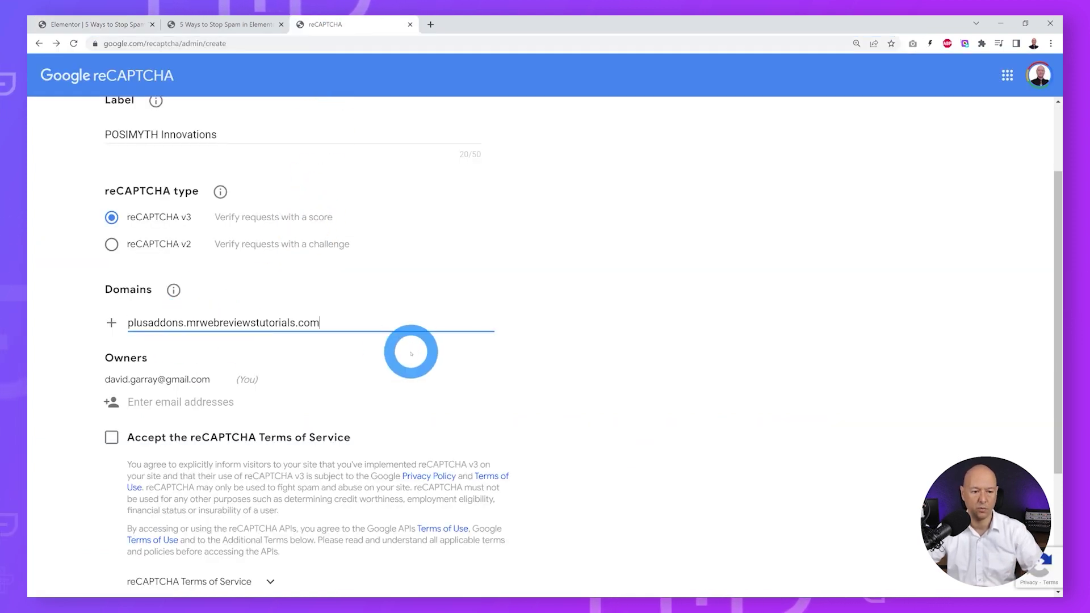
scroll(506, 360, down, 2)
scroll(506, 360, down, 1)
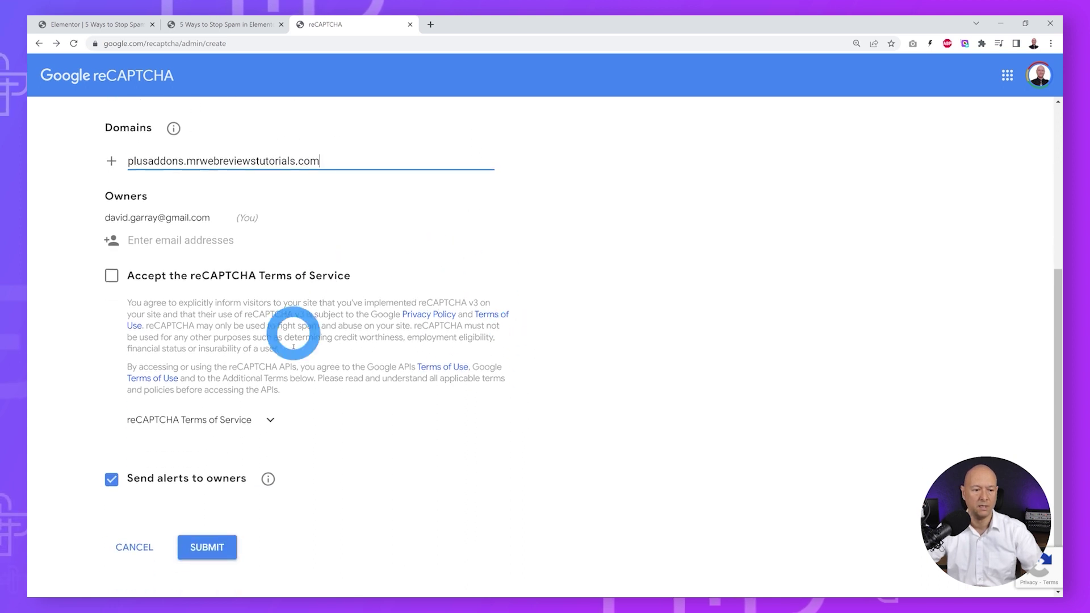
Accept the reCAPTCHA Terms of Service and submit the site registration.
click(111, 275)
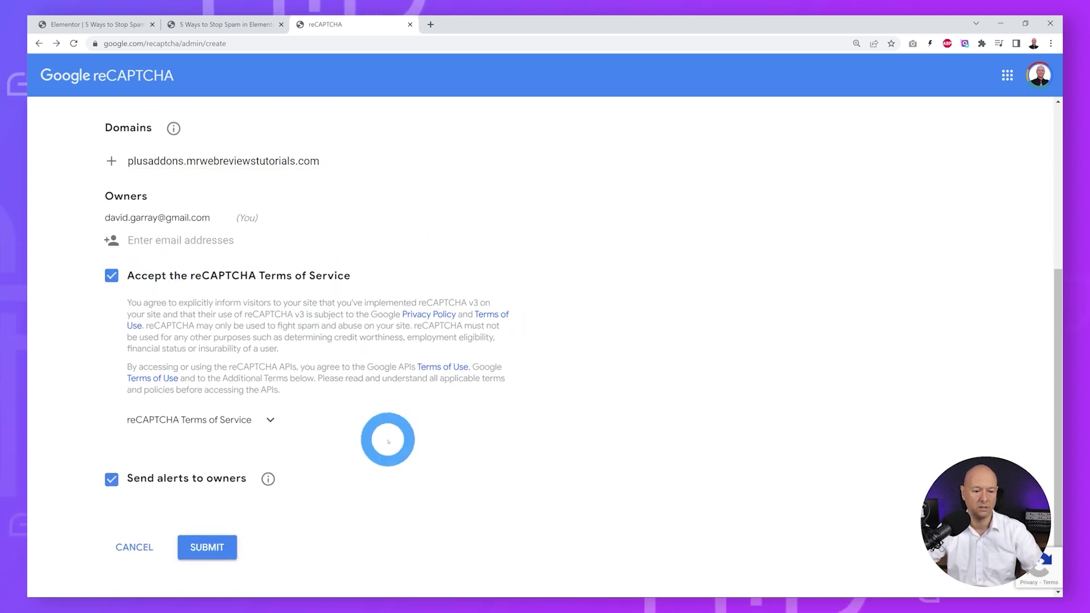
scroll(389, 439, down, 1)
click(218, 521)
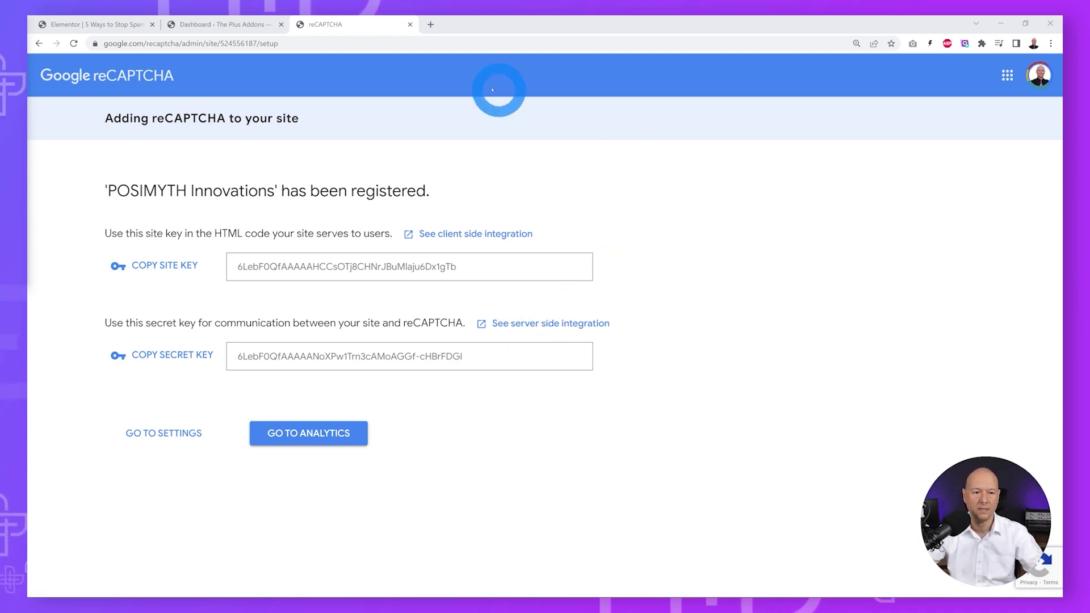
Go to Elementor > Settings > Integrations in the WordPress dashboard.
click(221, 24)
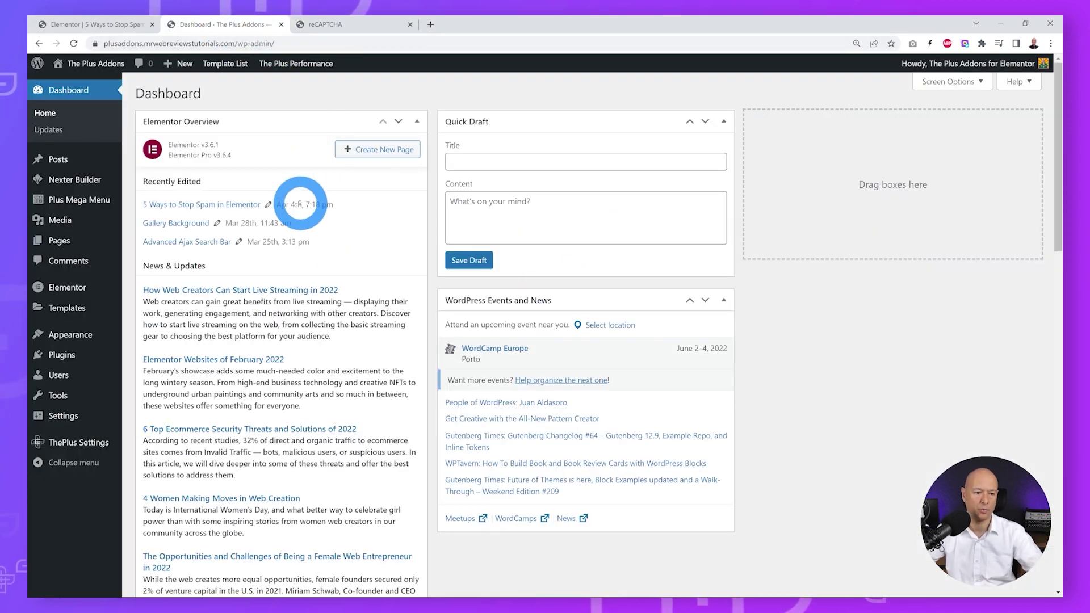
mouse_move(68, 287)
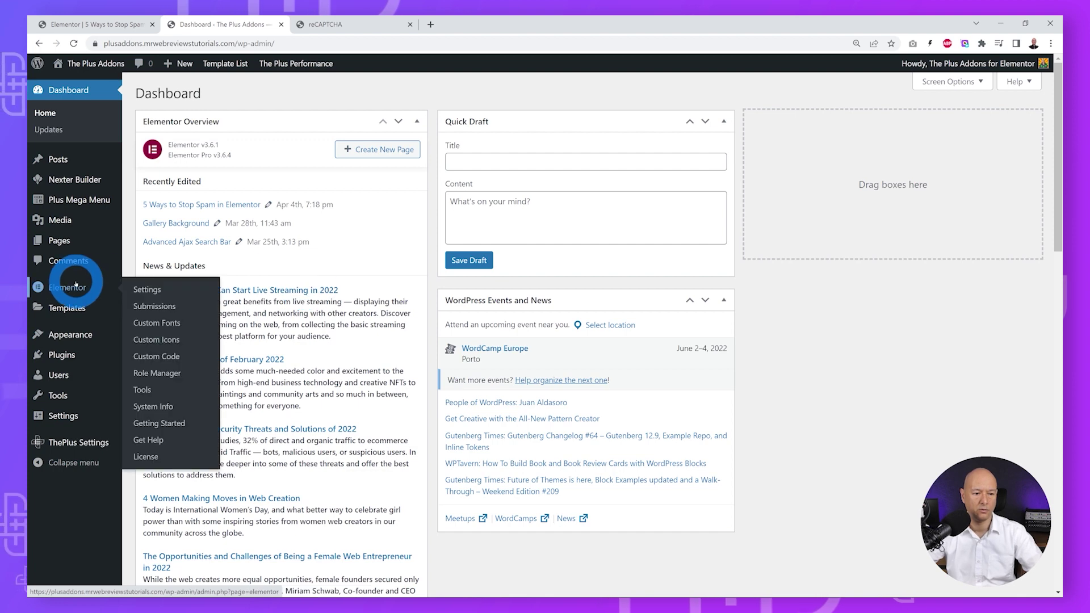
click(146, 290)
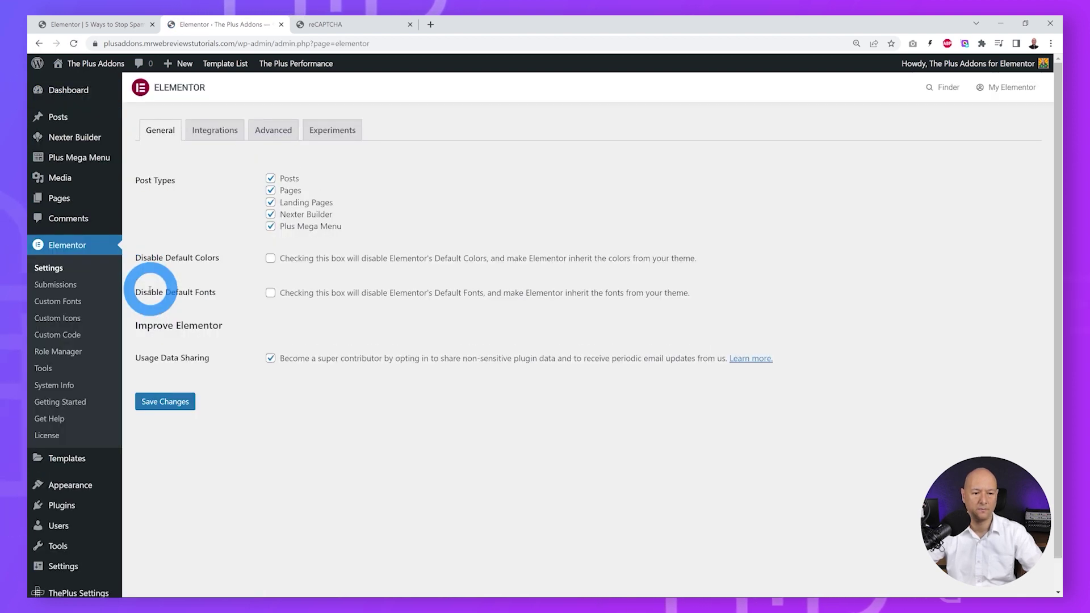
click(216, 130)
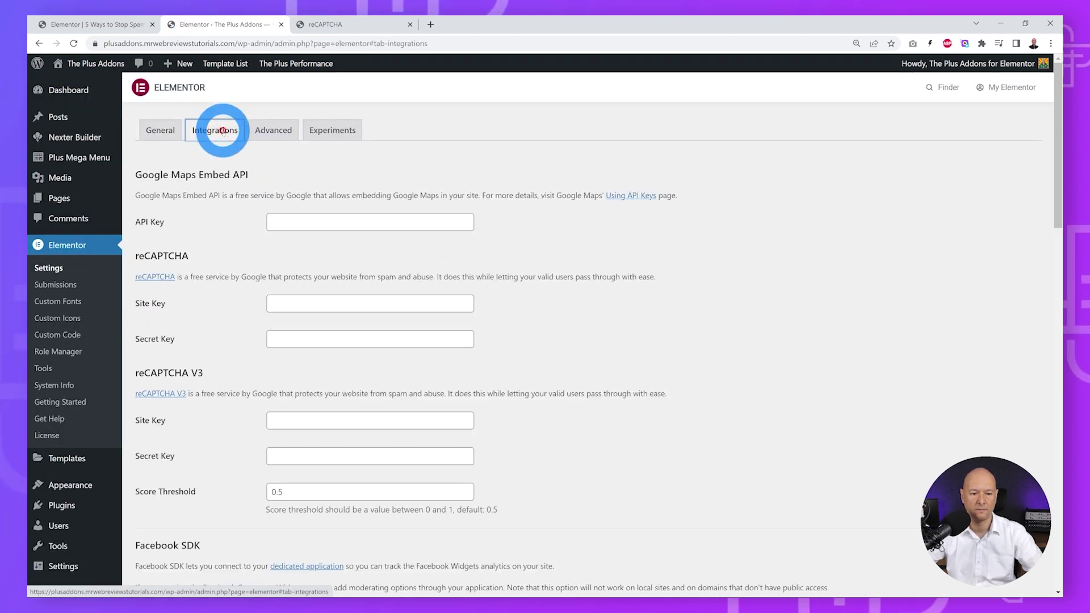
scroll(660, 284, down, 1)
scroll(811, 287, down, 1)
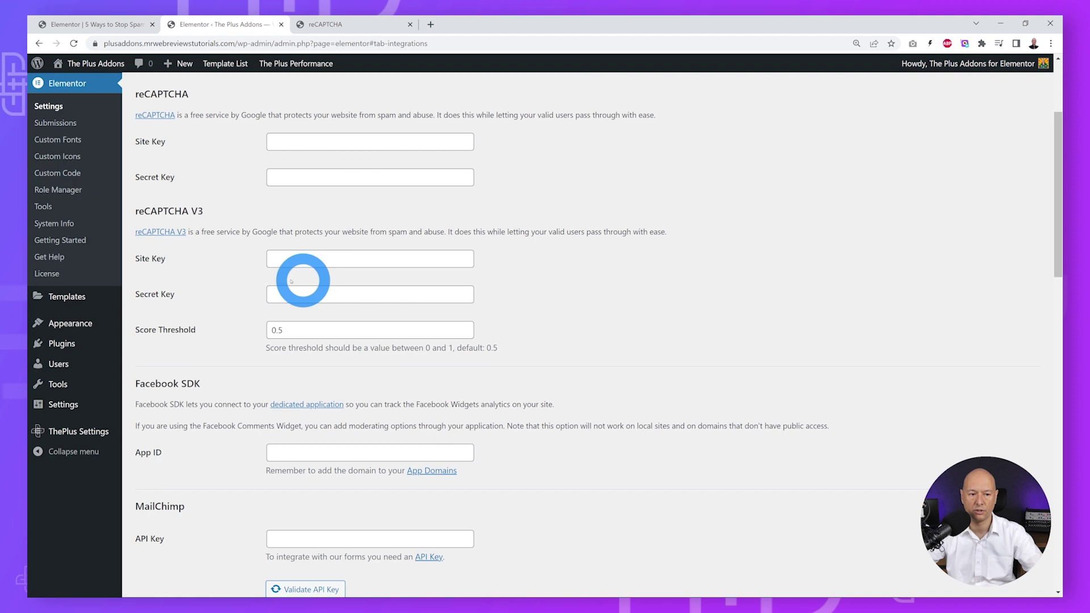
Copy the reCAPTCHA site key into the reCAPTCHA V3 Site Key setting.
click(347, 28)
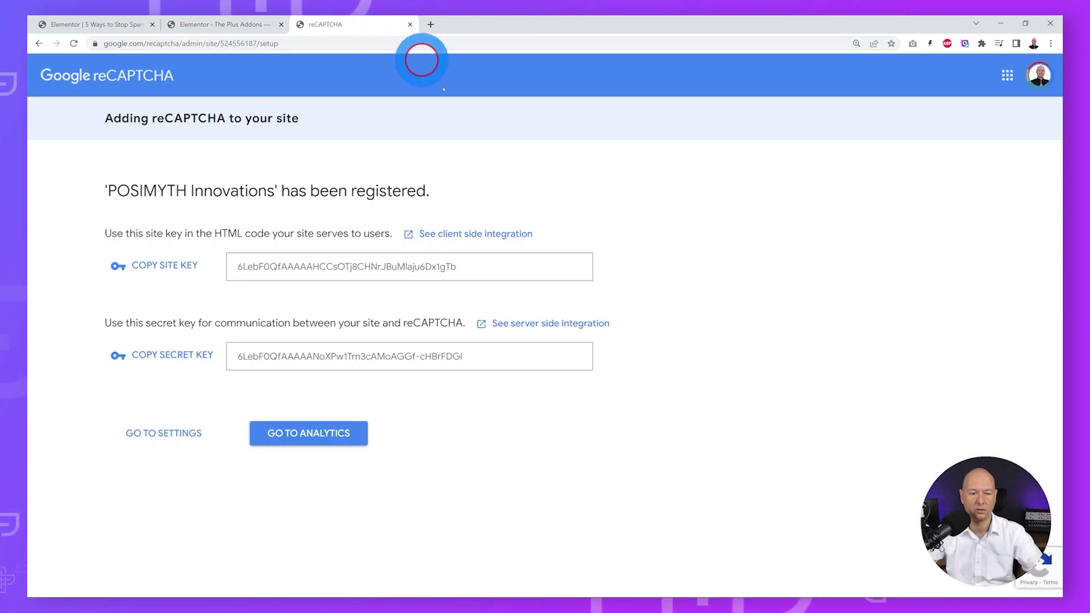
click(160, 264)
click(271, 26)
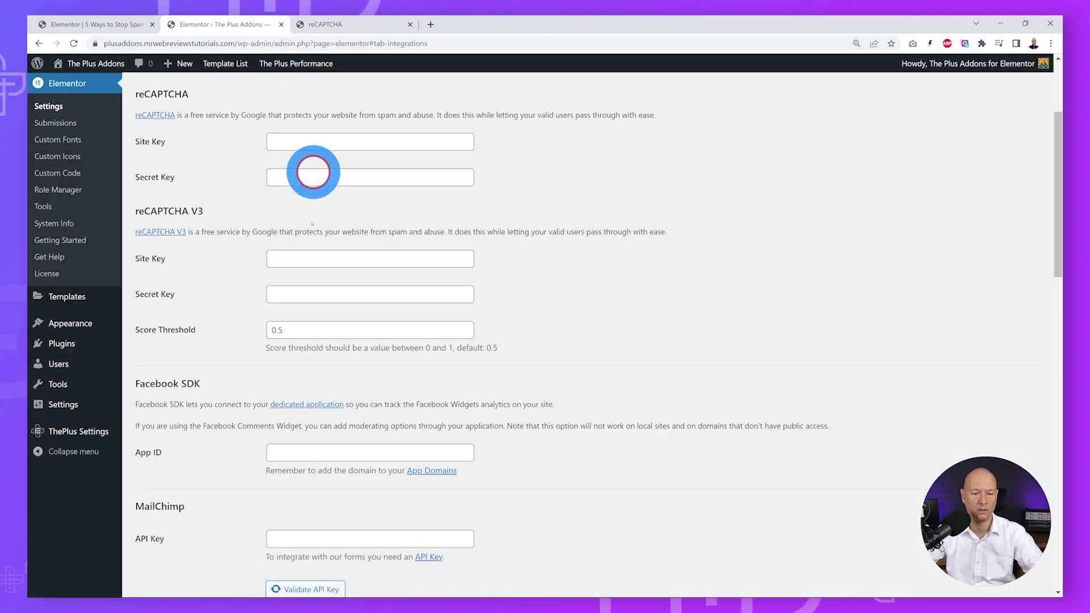
click(311, 257)
key(ctrl+v)
Copy the secret key into the reCAPTCHA V3 Secret Key setting and save changes.
click(328, 25)
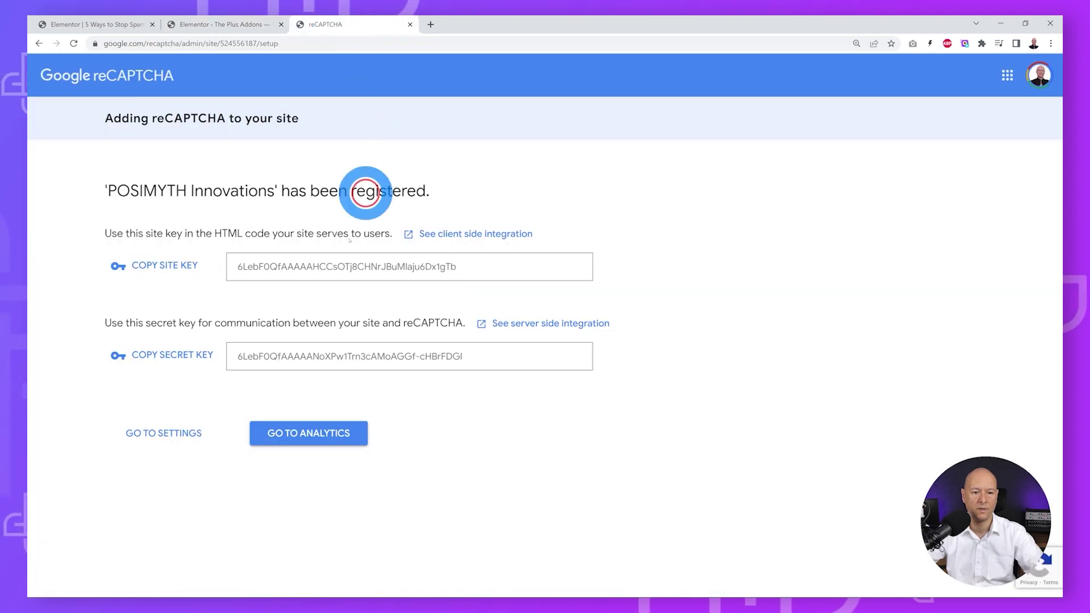
click(174, 354)
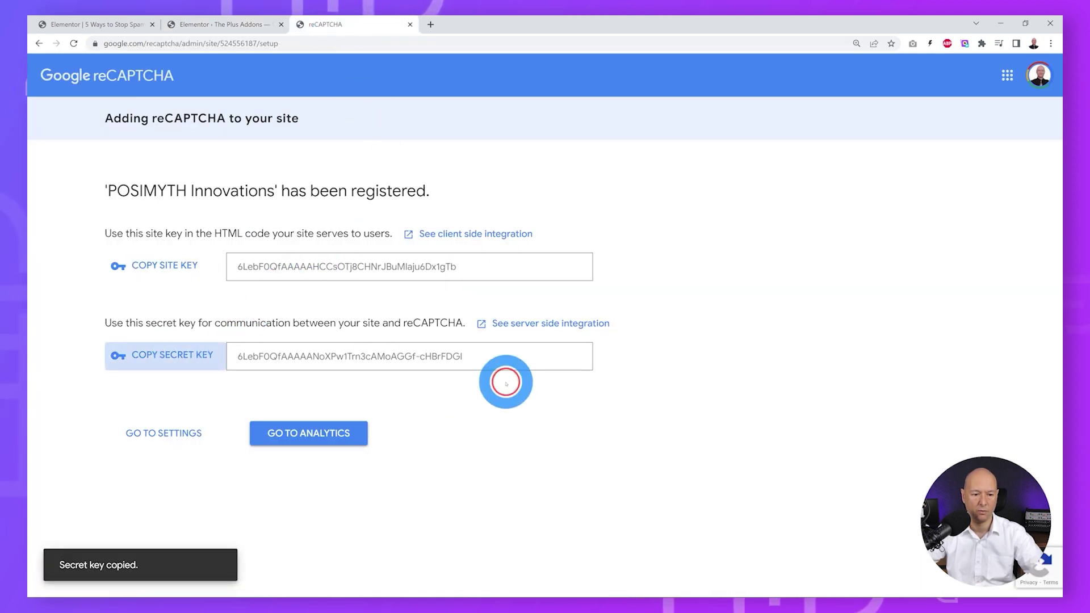
click(212, 25)
click(332, 294)
key(ctrl+v)
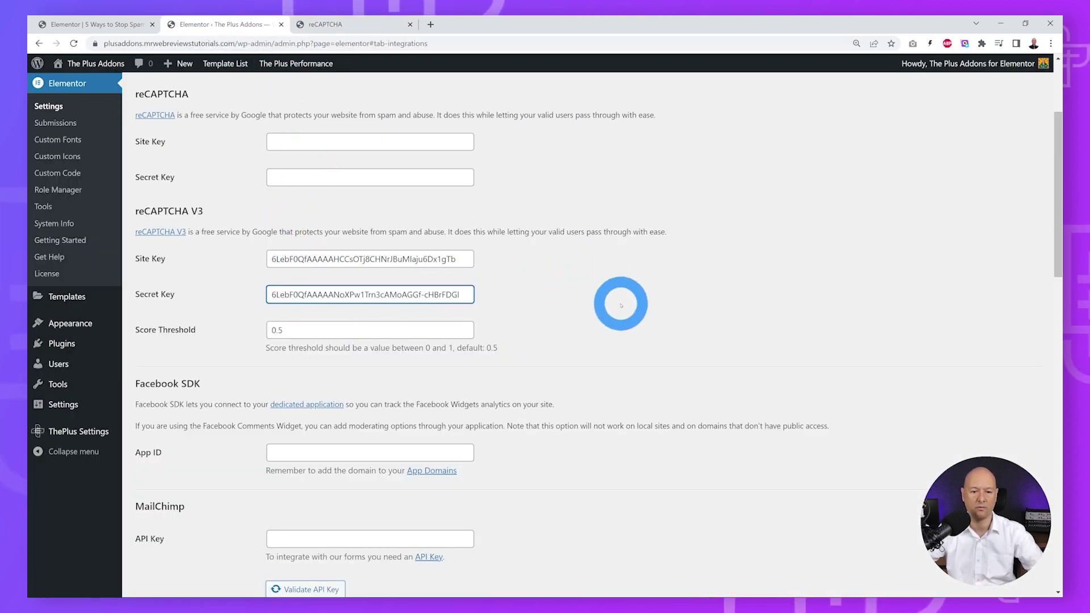
scroll(615, 303, down, 3)
scroll(613, 303, down, 5)
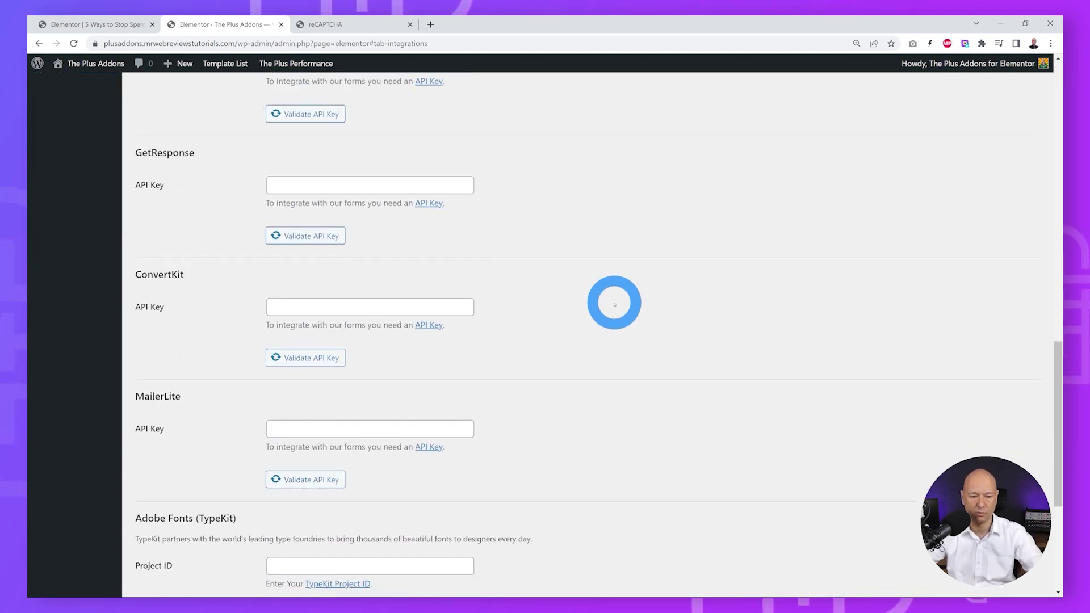
scroll(614, 303, down, 3)
click(175, 534)
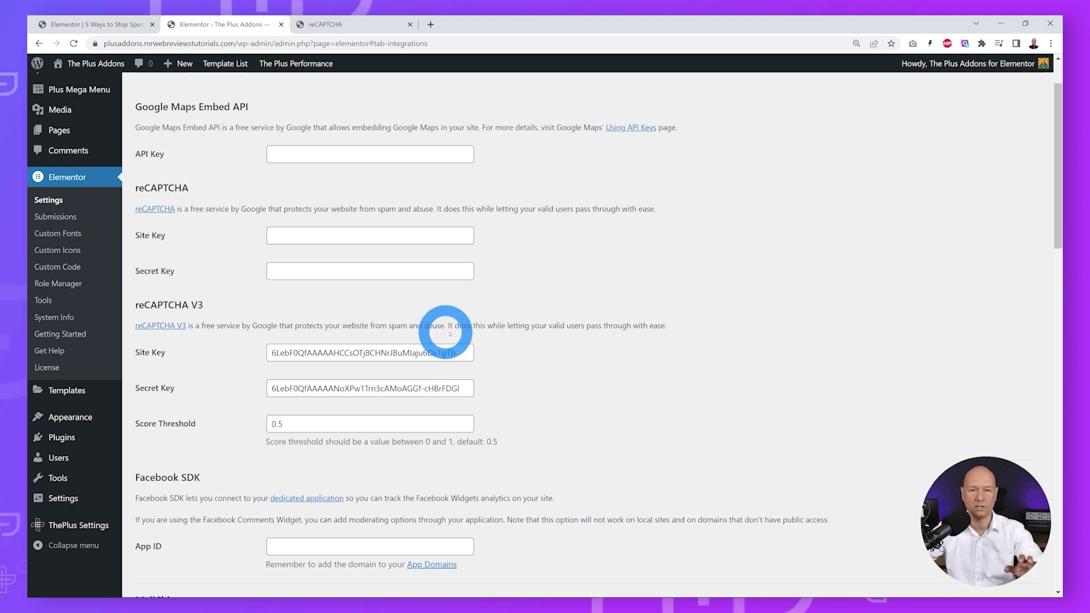
click(107, 25)
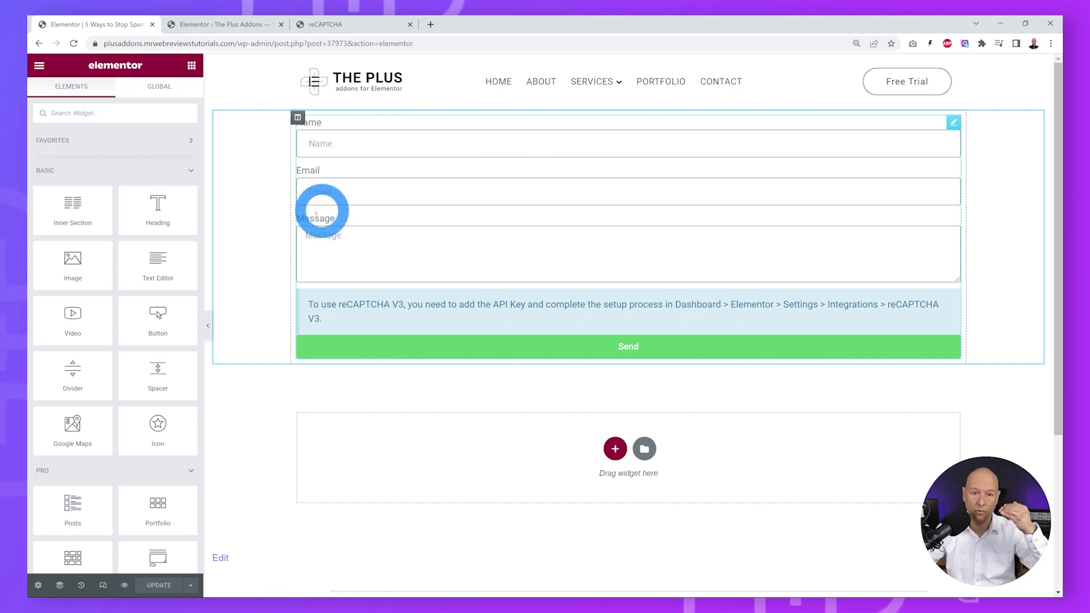
Reload the Elementor editor so the form shows the reCAPTCHA badge instead of the notice.
click(74, 43)
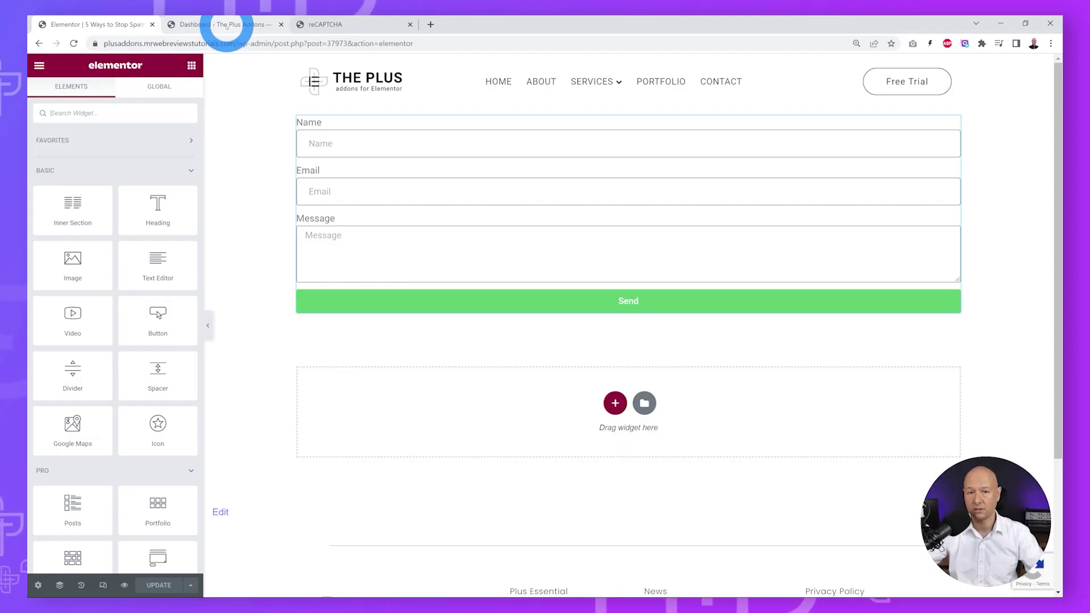
Search plugins for 'cleantalk', then install and activate the CleanTalk anti-spam plugin.
click(227, 25)
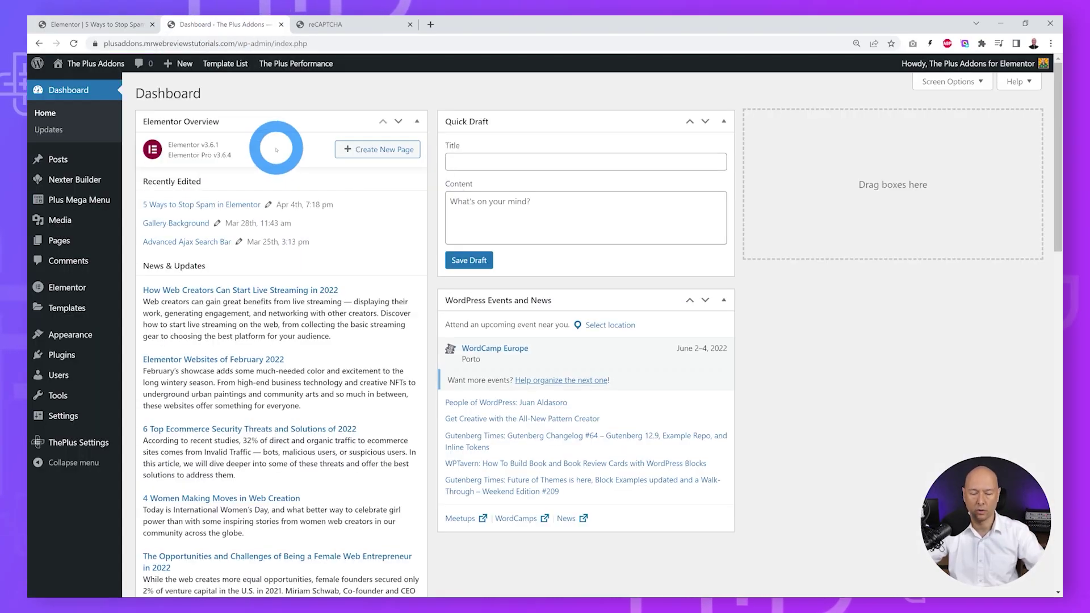
mouse_move(61, 355)
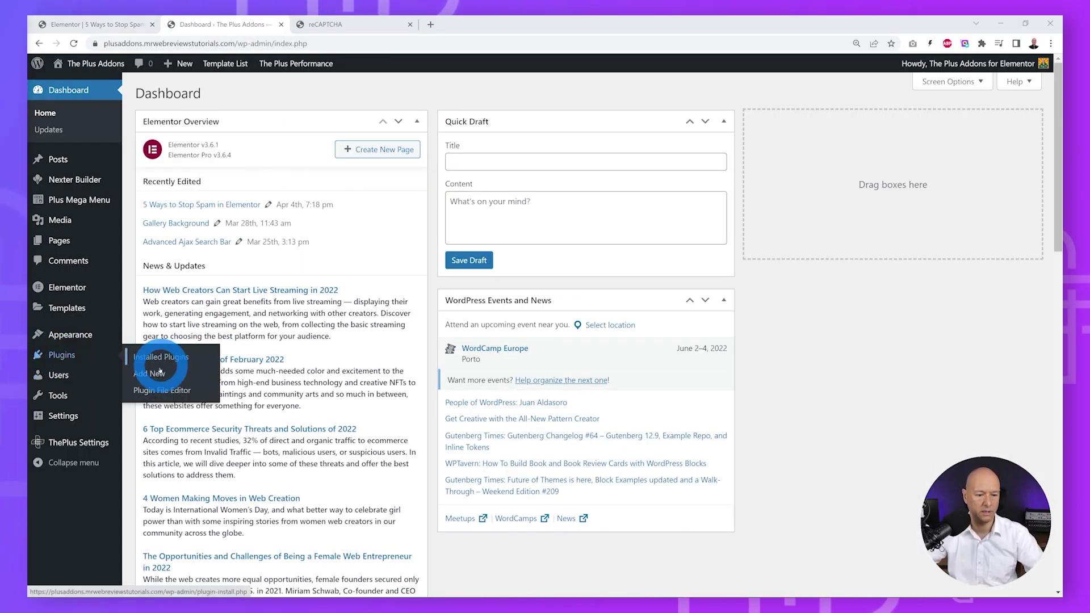
click(158, 373)
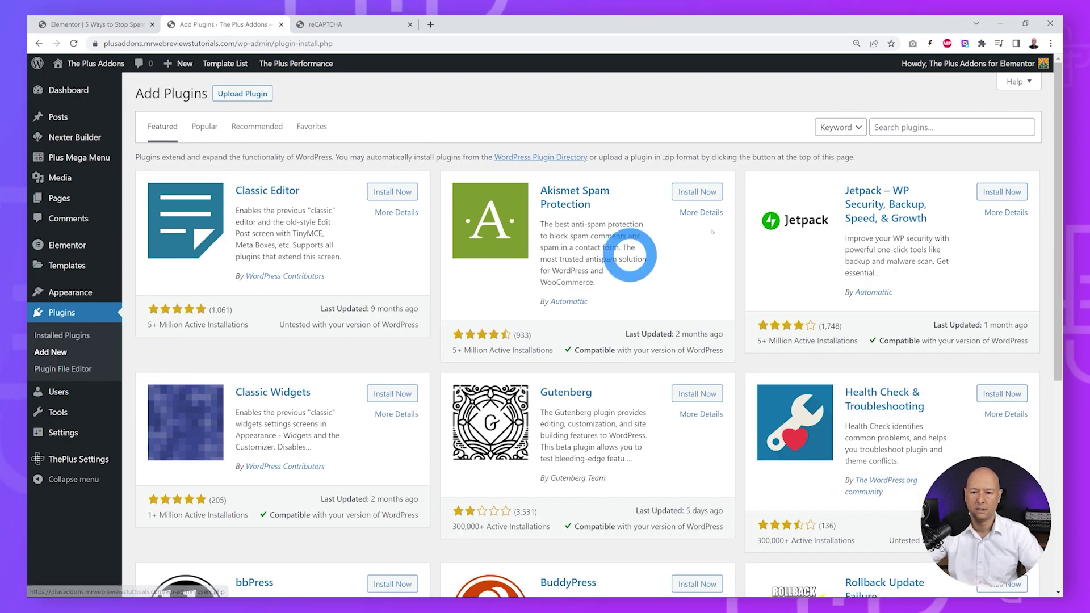
click(931, 130)
text(cleantalk)
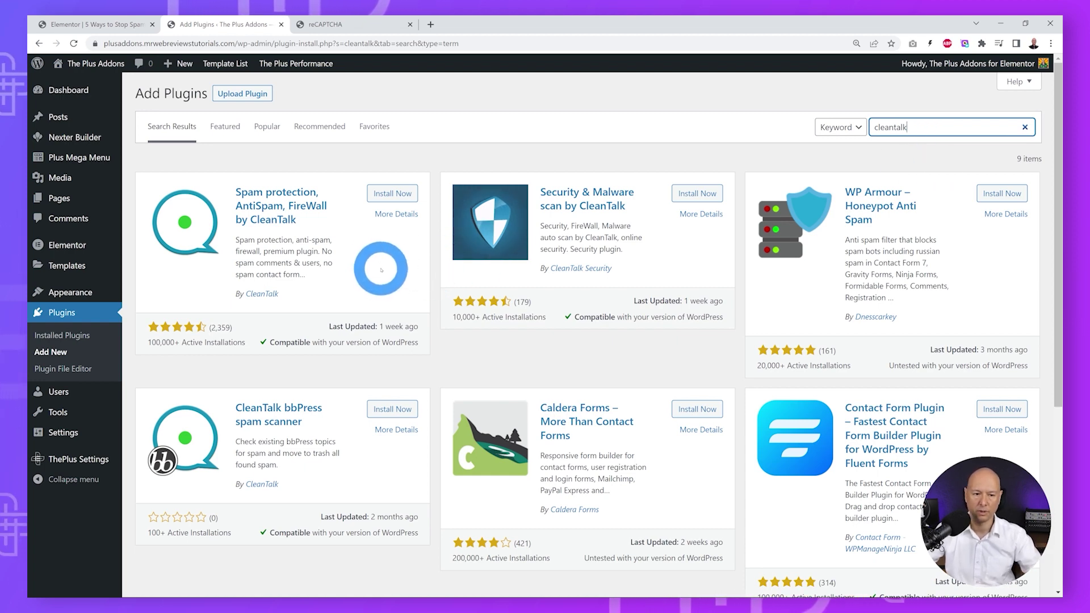
click(392, 194)
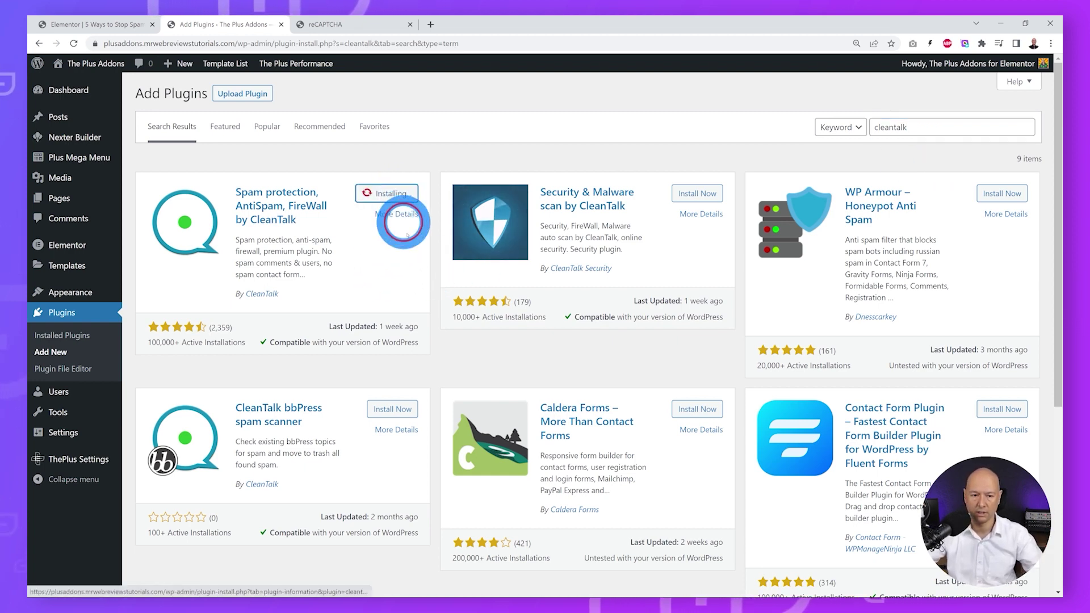
click(402, 193)
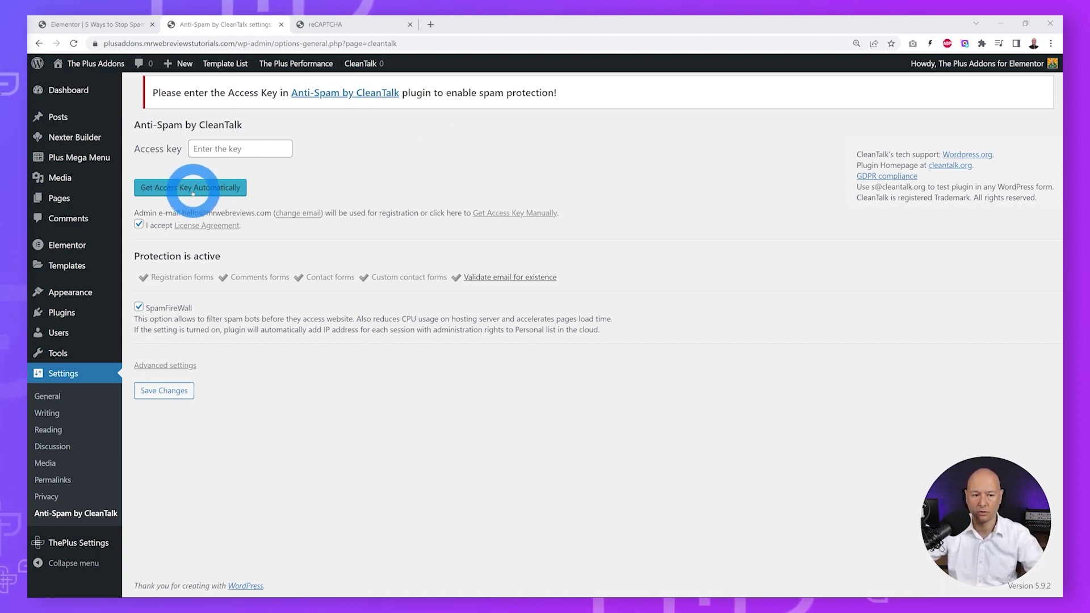
Get the CleanTalk access key automatically, save settings, then switch to the Cloudflare overview.
click(194, 187)
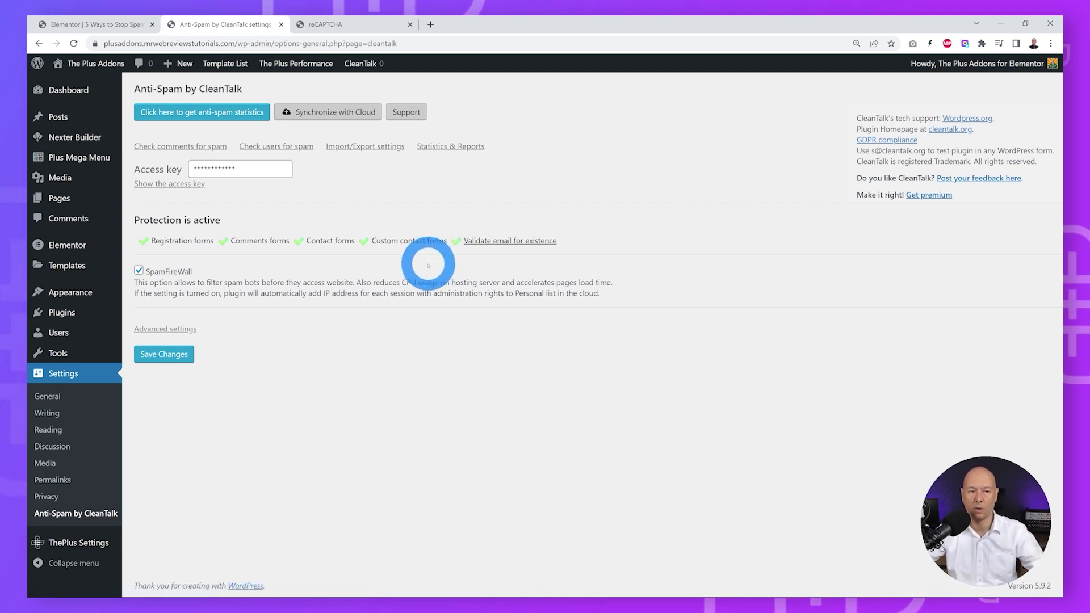
click(179, 356)
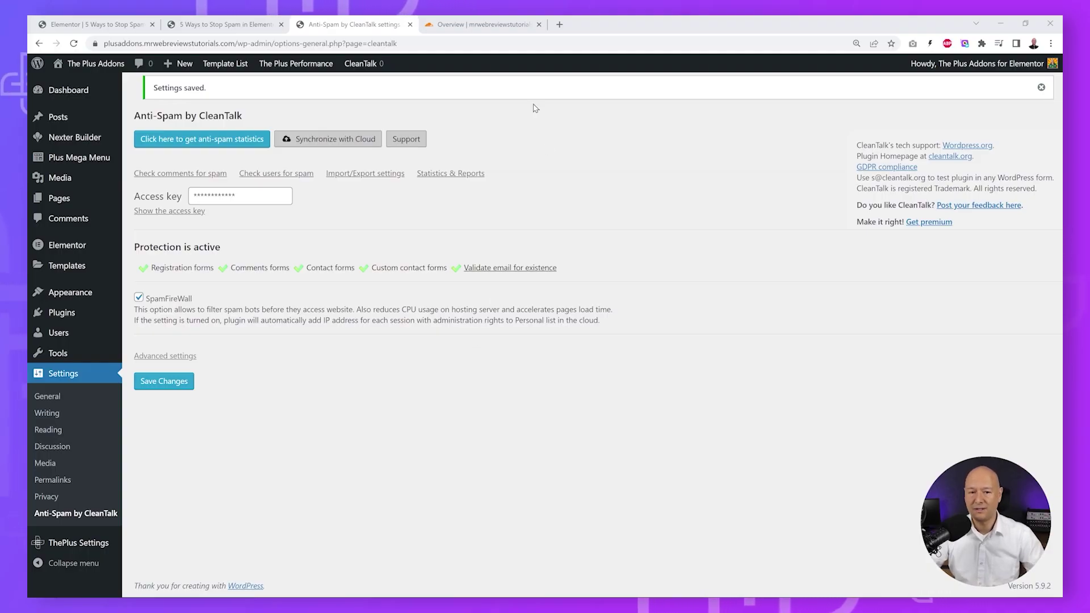
click(483, 25)
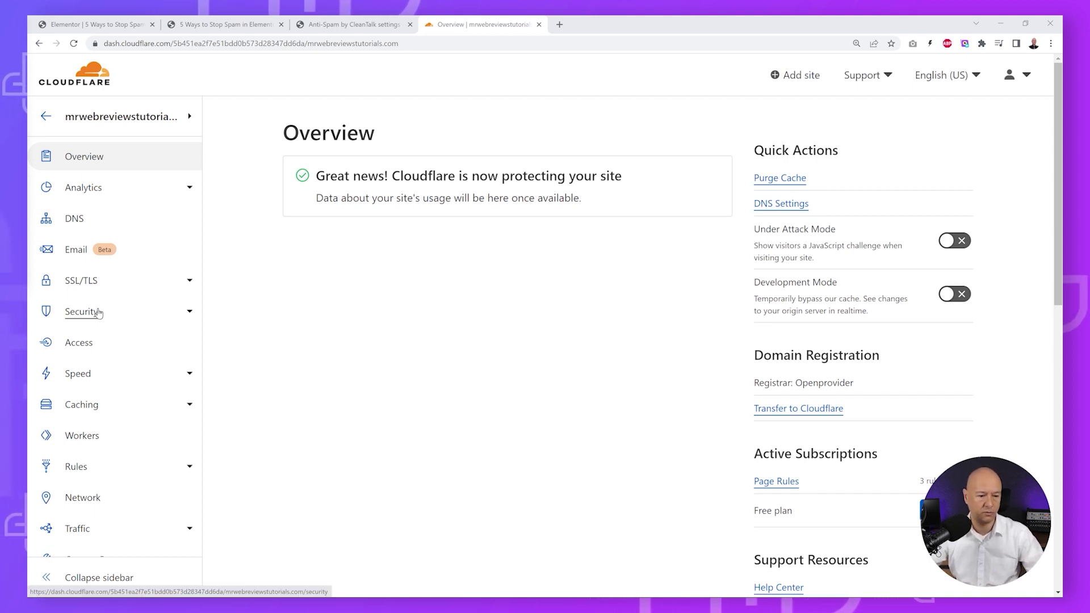
Go to the site's Security > WAF section where firewall rules are managed.
click(156, 311)
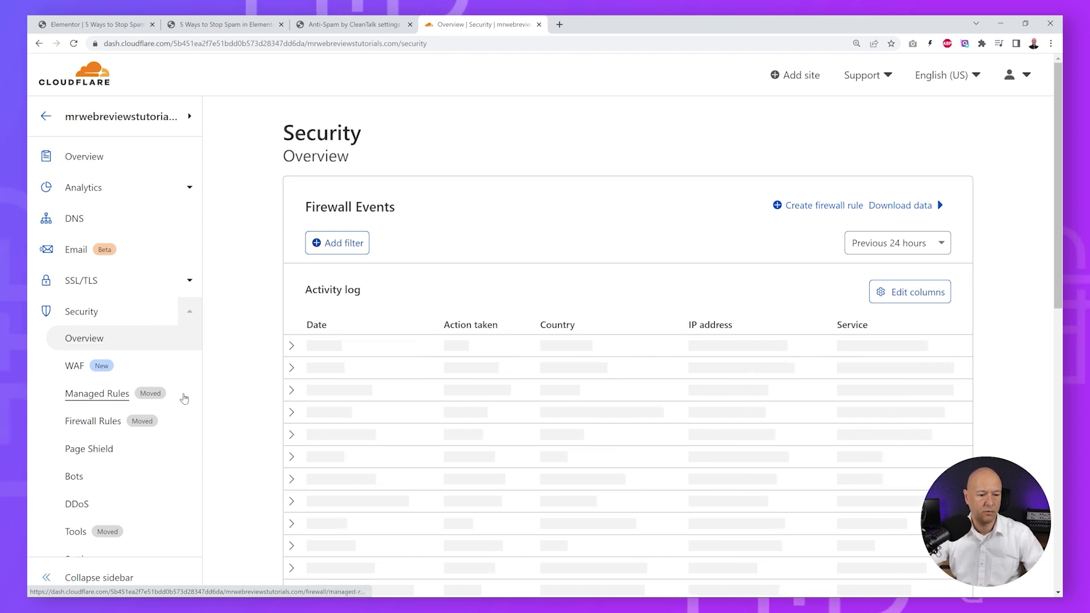
click(75, 367)
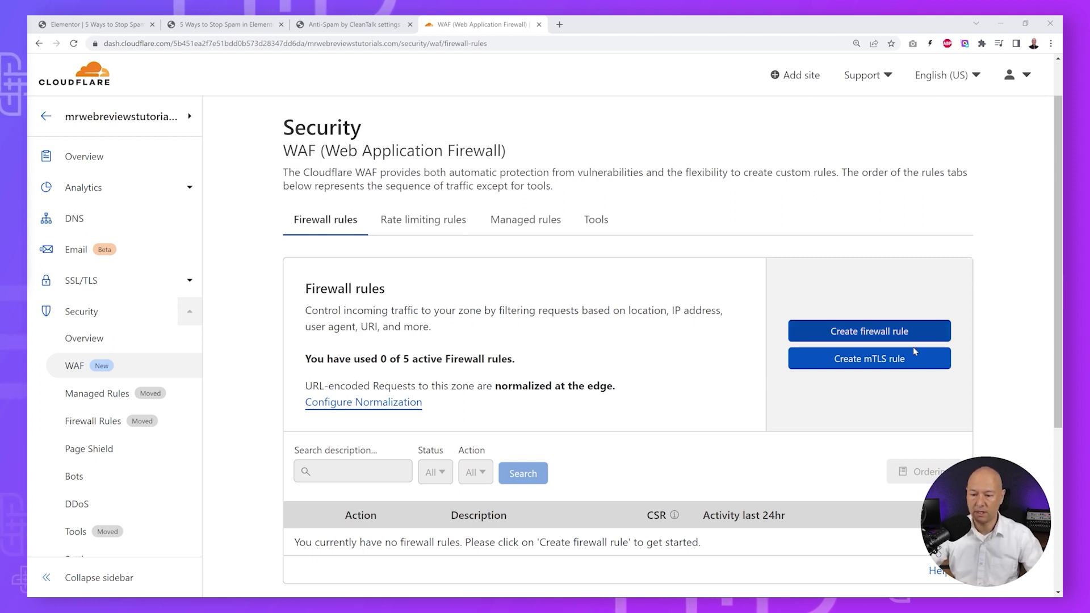
Start a new firewall rule named Contact Form Page matching on the URI Full field.
click(895, 333)
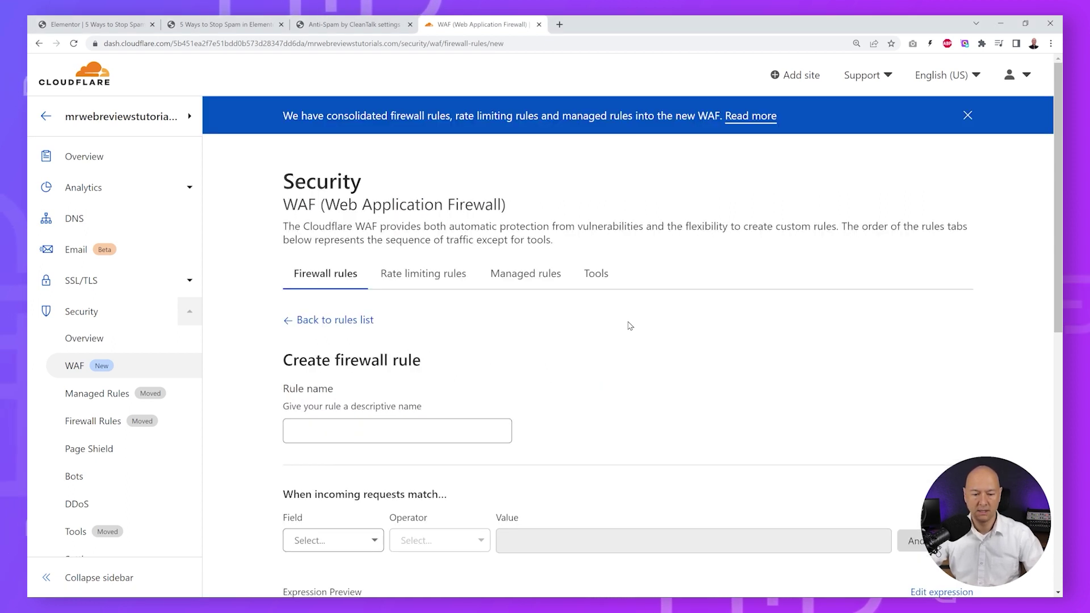
scroll(633, 323, down, 2)
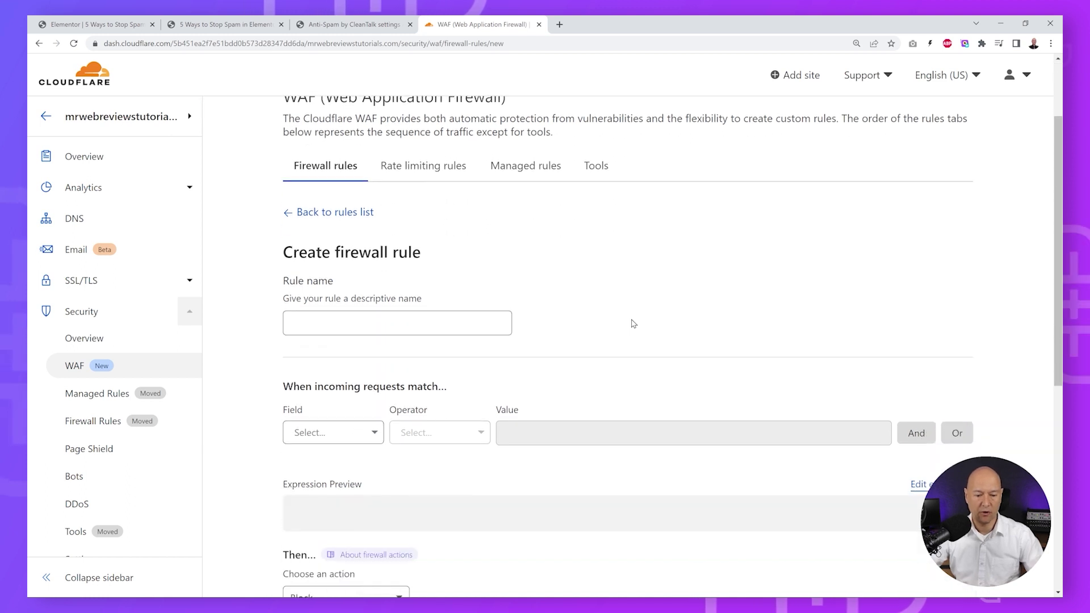
click(472, 264)
text(Contact Form Page)
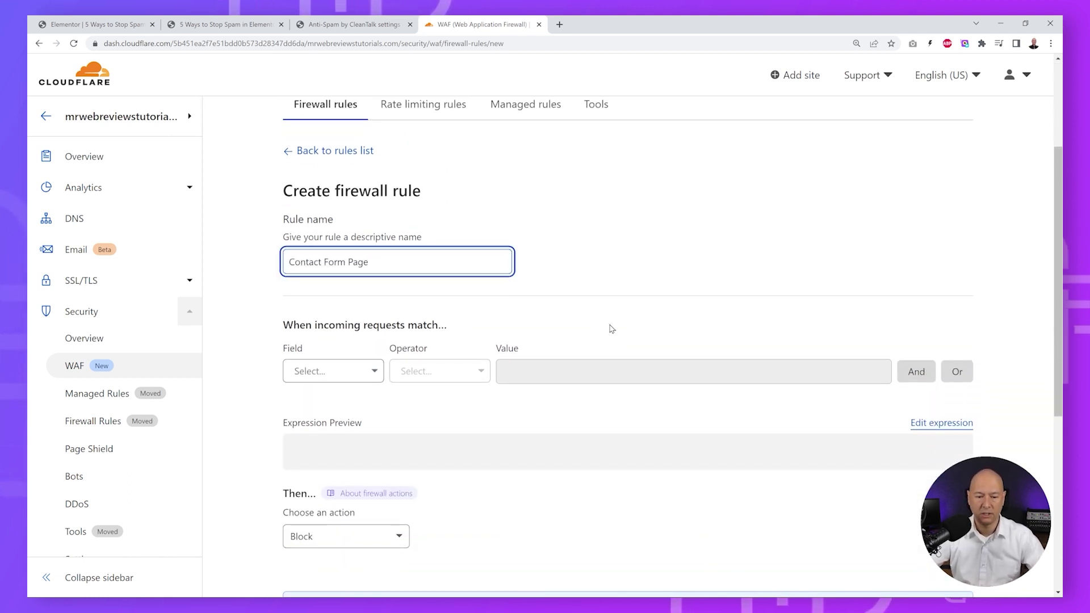
click(373, 377)
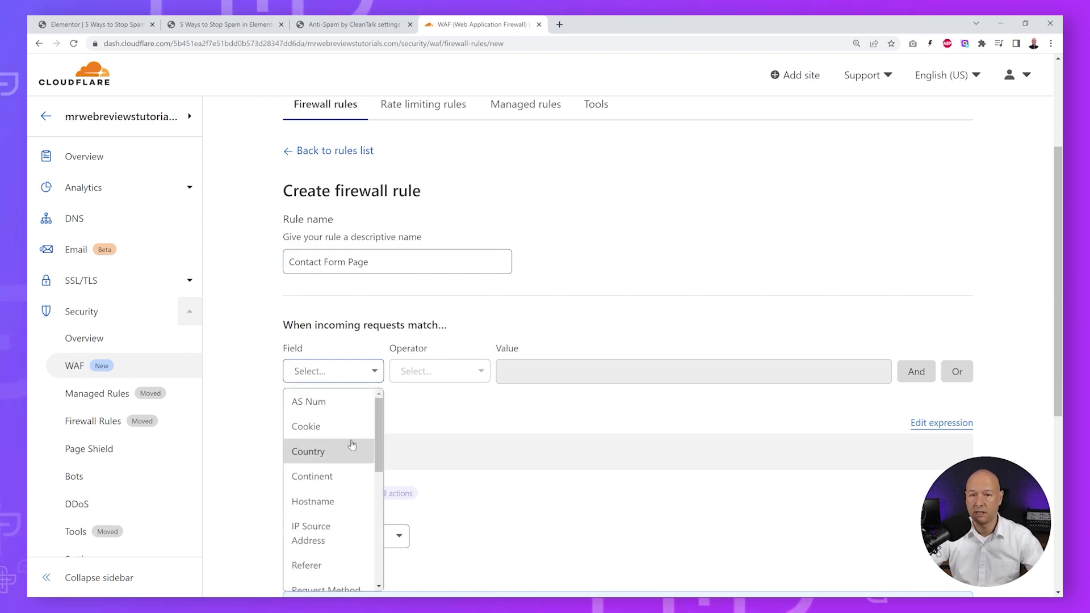
scroll(351, 443, down, 1)
scroll(352, 444, down, 1)
scroll(352, 444, down, 1)
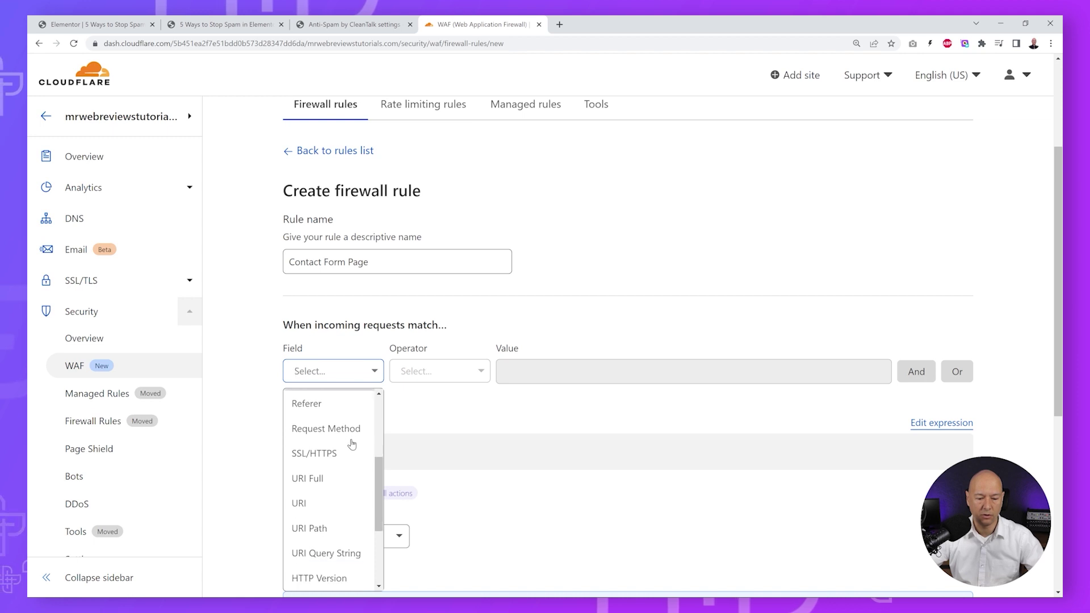
scroll(352, 444, down, 1)
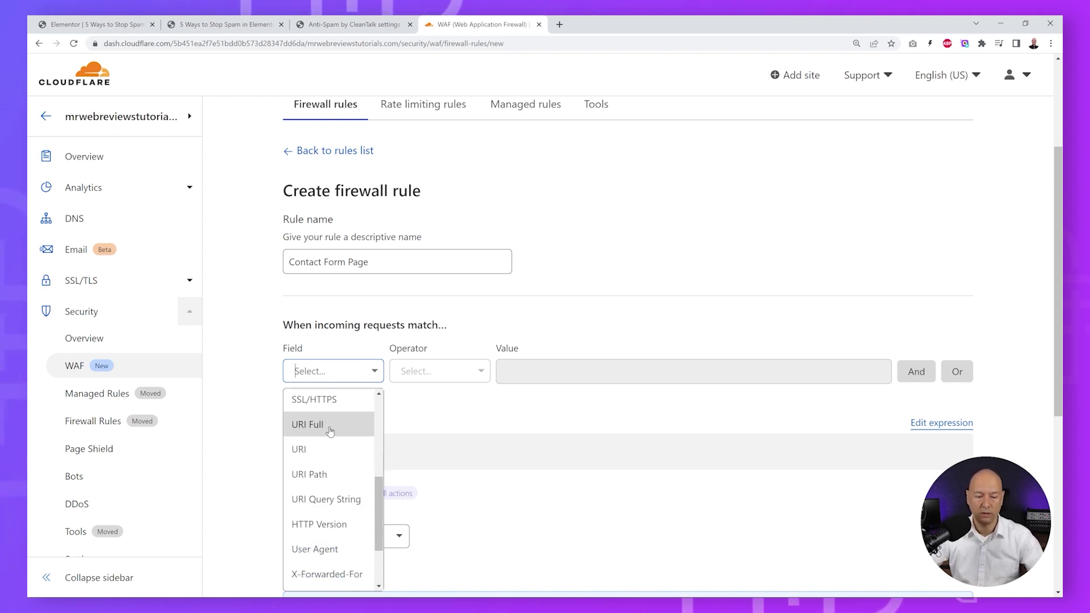
click(330, 425)
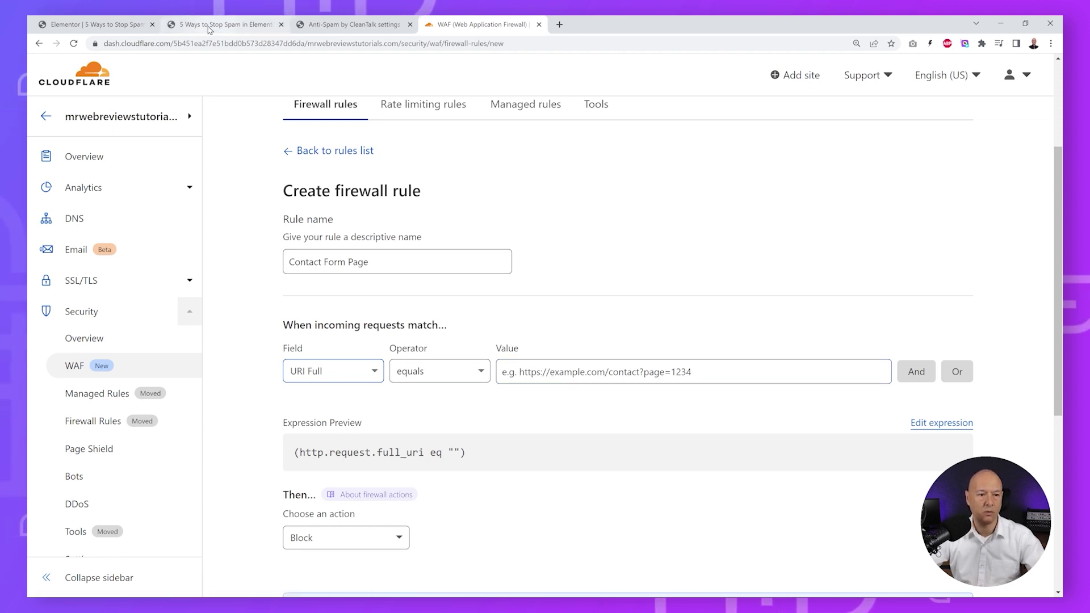
Copy the contact form page URL from the site tab and paste it as the rule's match value.
click(226, 24)
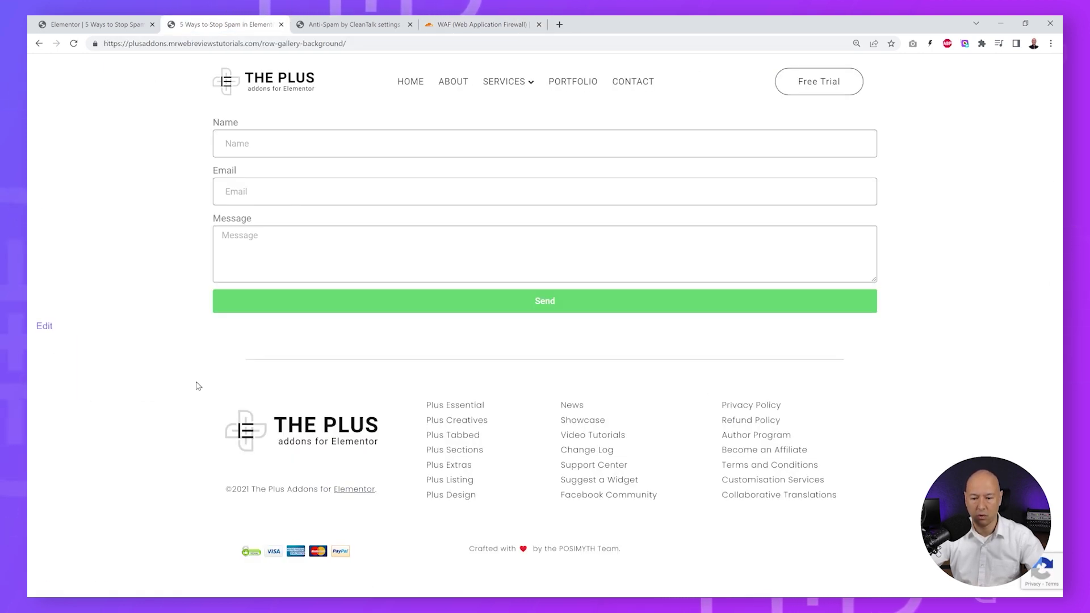
click(344, 43)
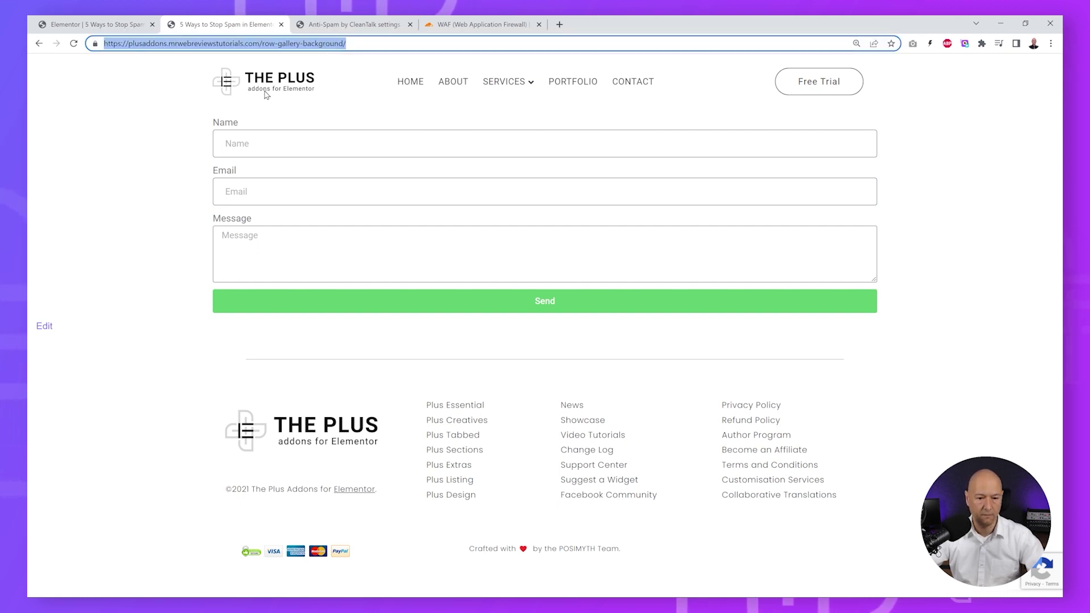
click(517, 23)
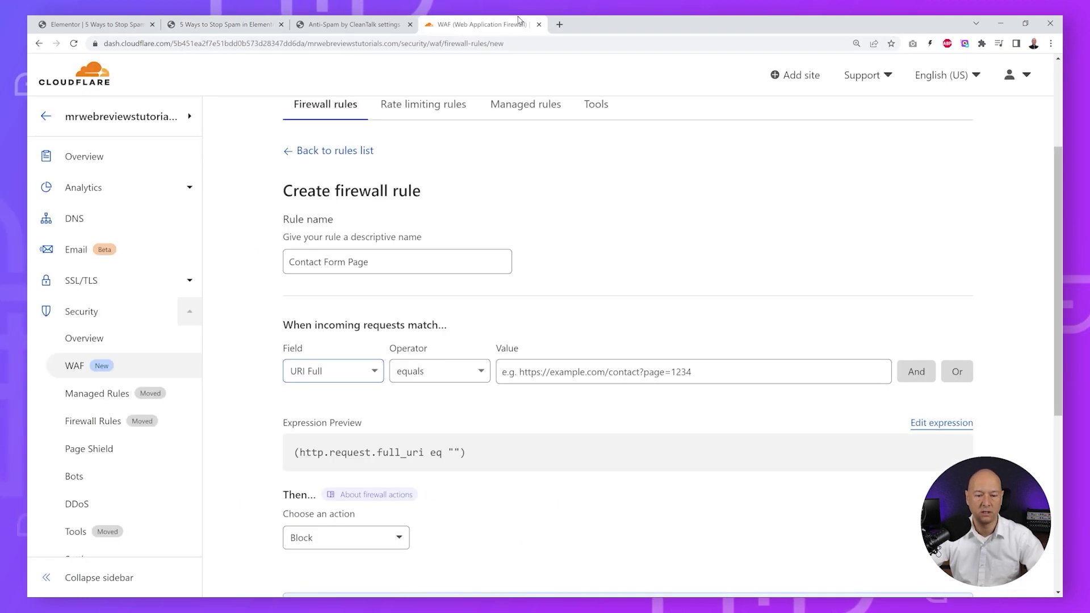
click(655, 371)
text(https://plusaddons.mrwebreviewstutorials.com/row-gallery-background/)
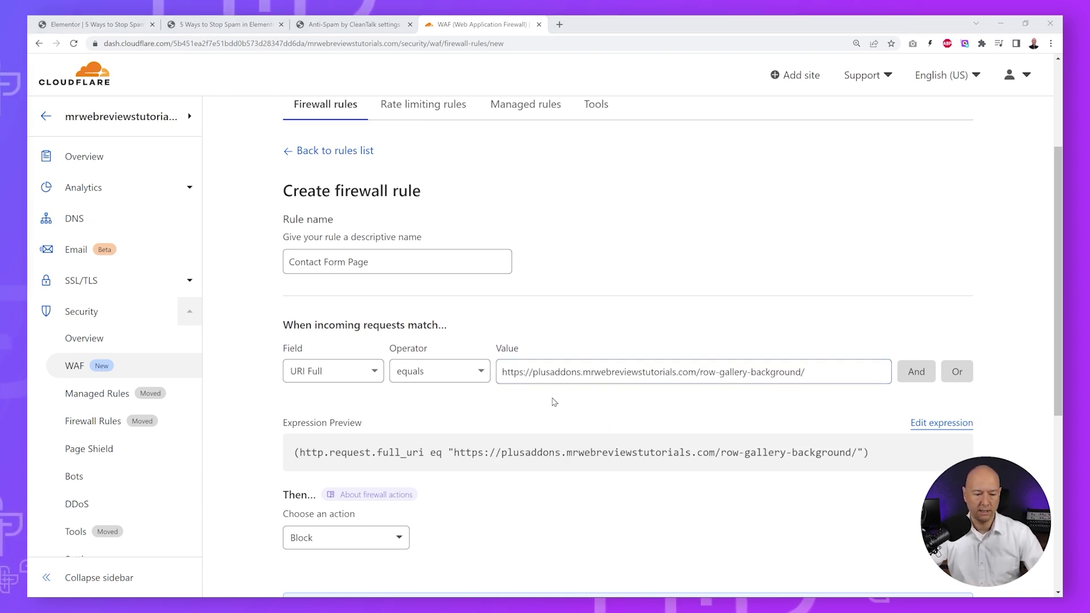
scroll(552, 402, down, 2)
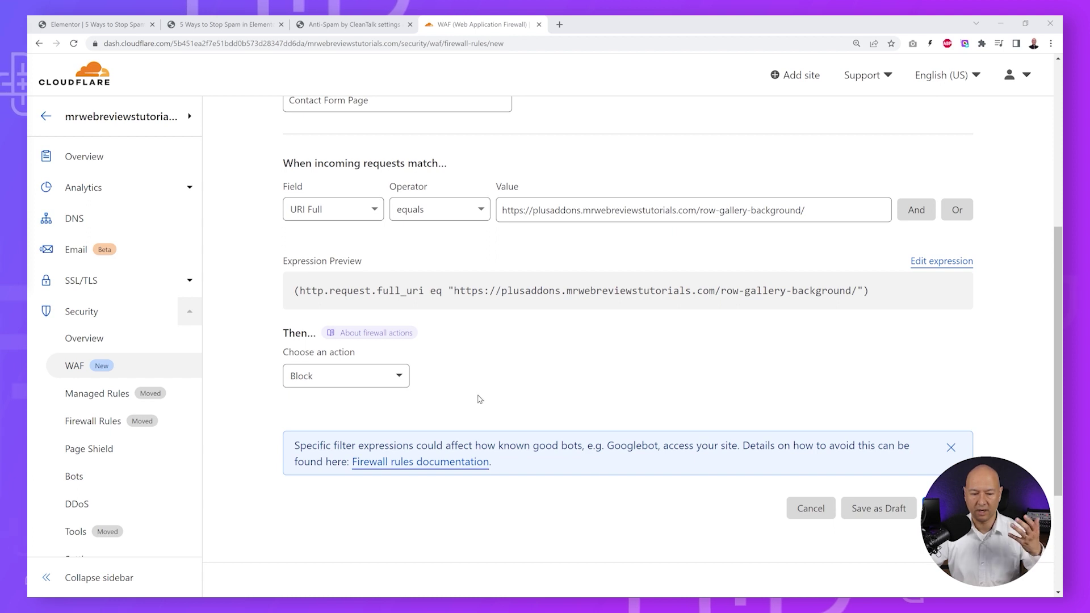
Set the rule's action to JS Challenge and deploy it.
click(401, 377)
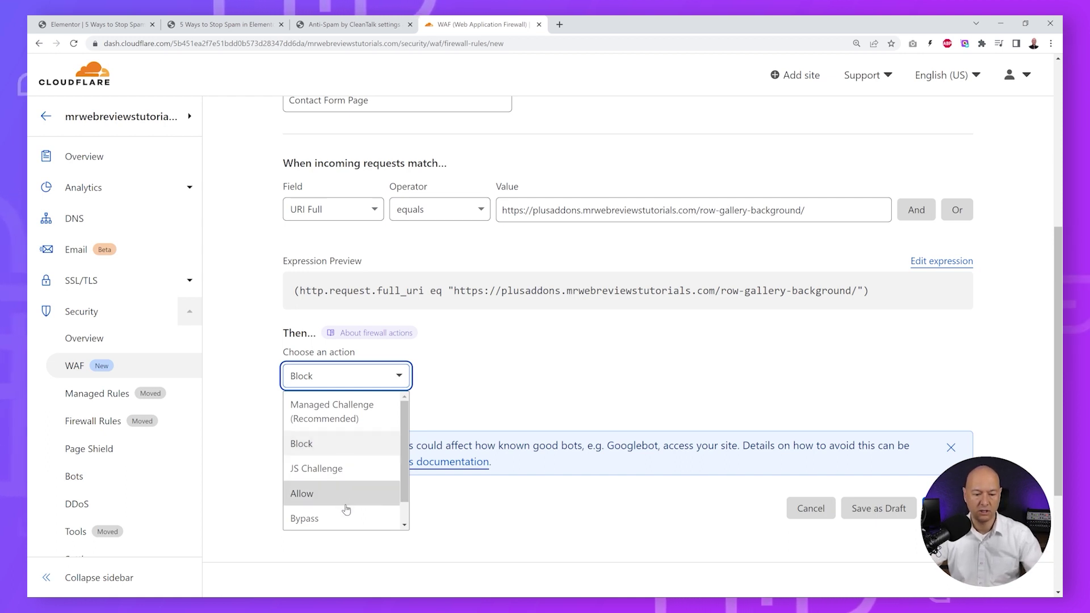
click(337, 471)
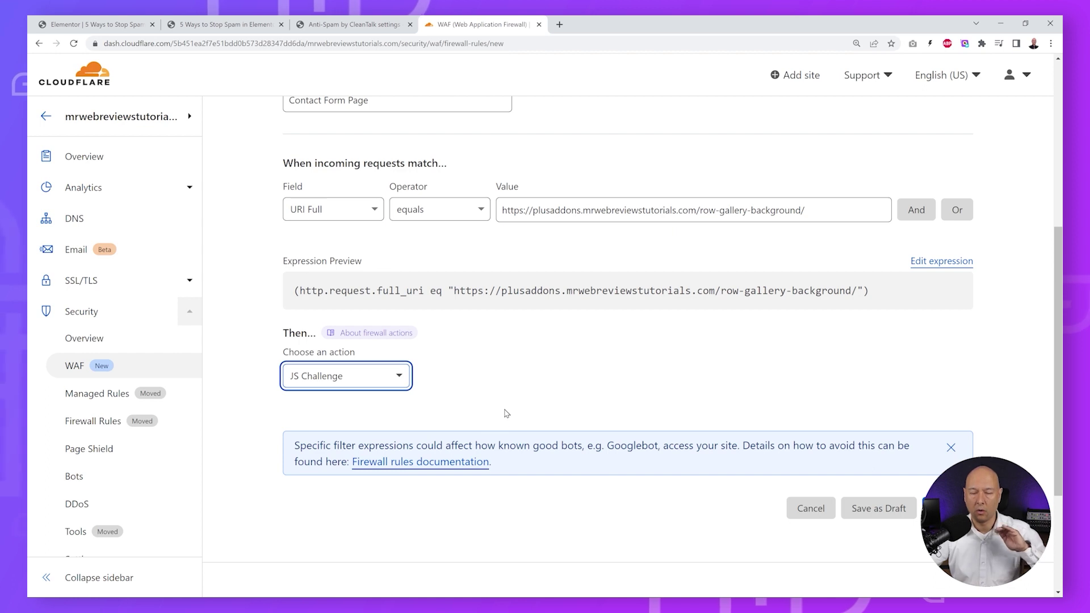
click(525, 399)
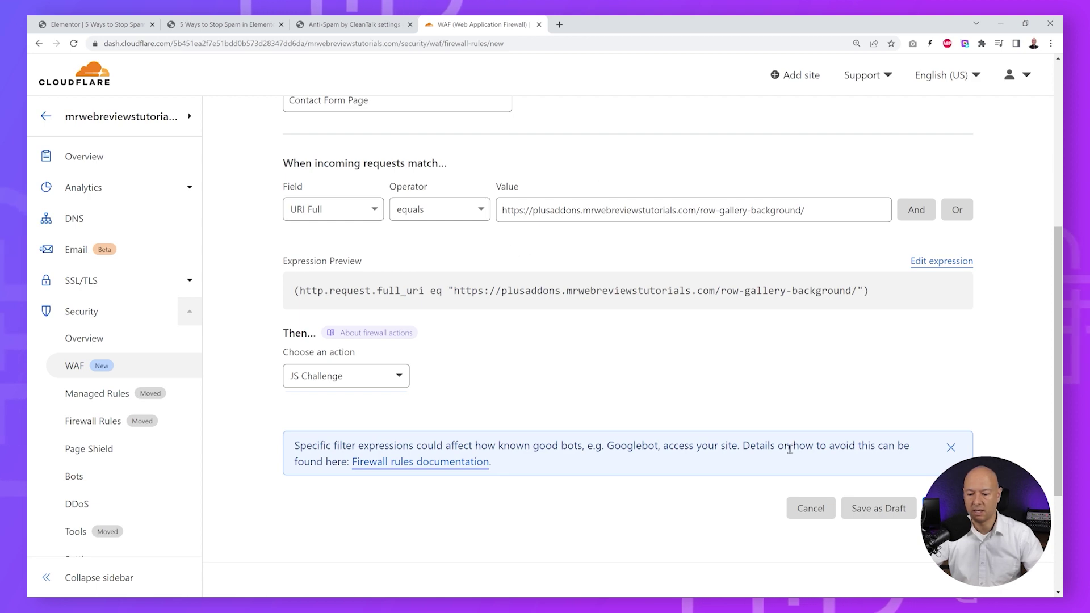
click(945, 508)
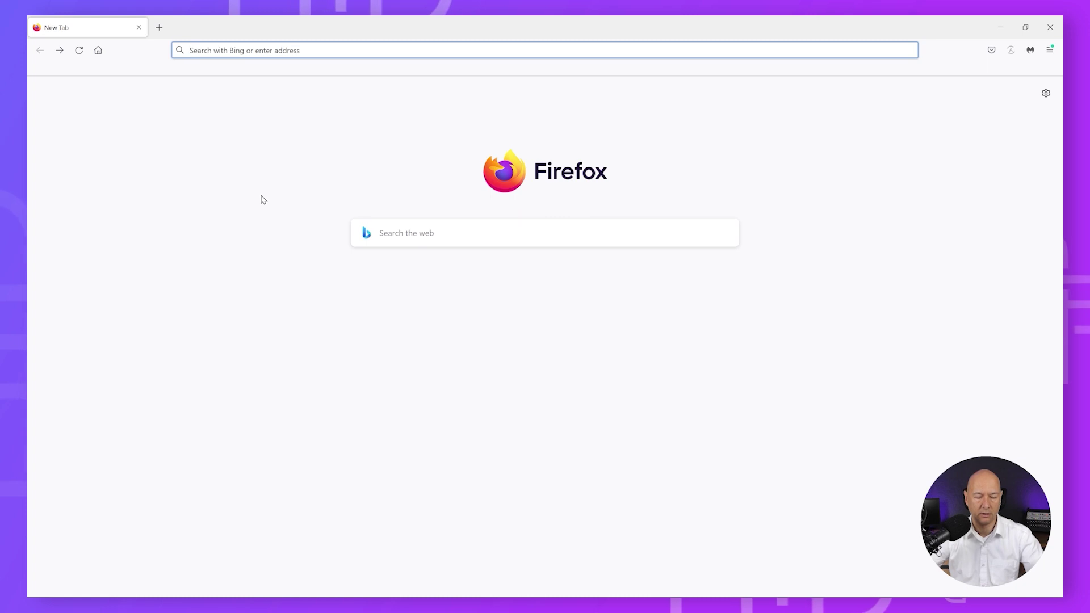
Load the contact form page, then open the site's Home link in a new private window and close it.
text(https://plusaddons.mrwebreviewstutorials.com/row-gallery-background/)
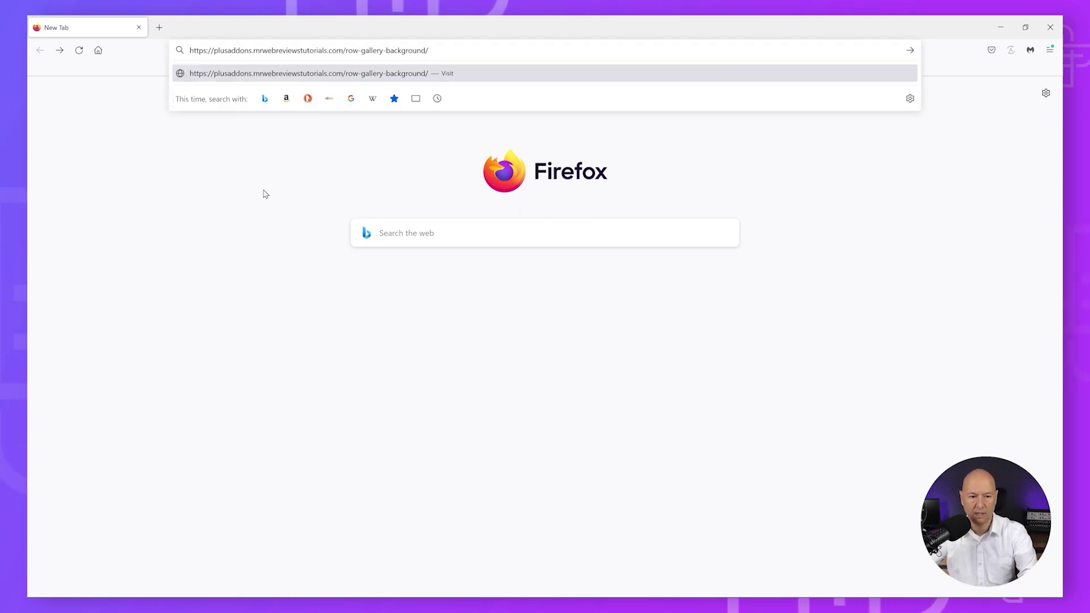
key(Return)
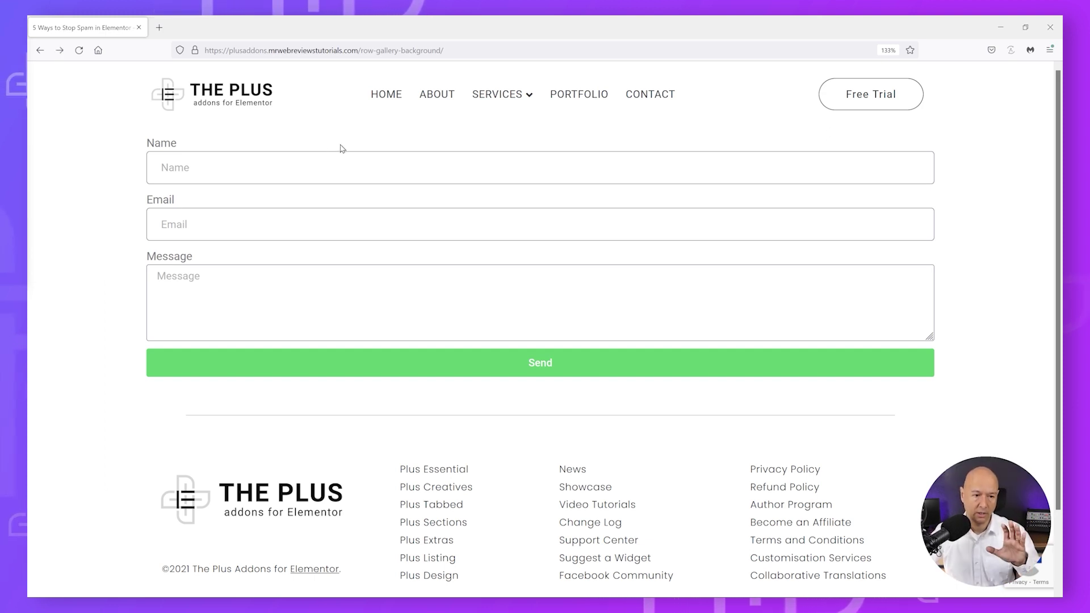
right_click(384, 99)
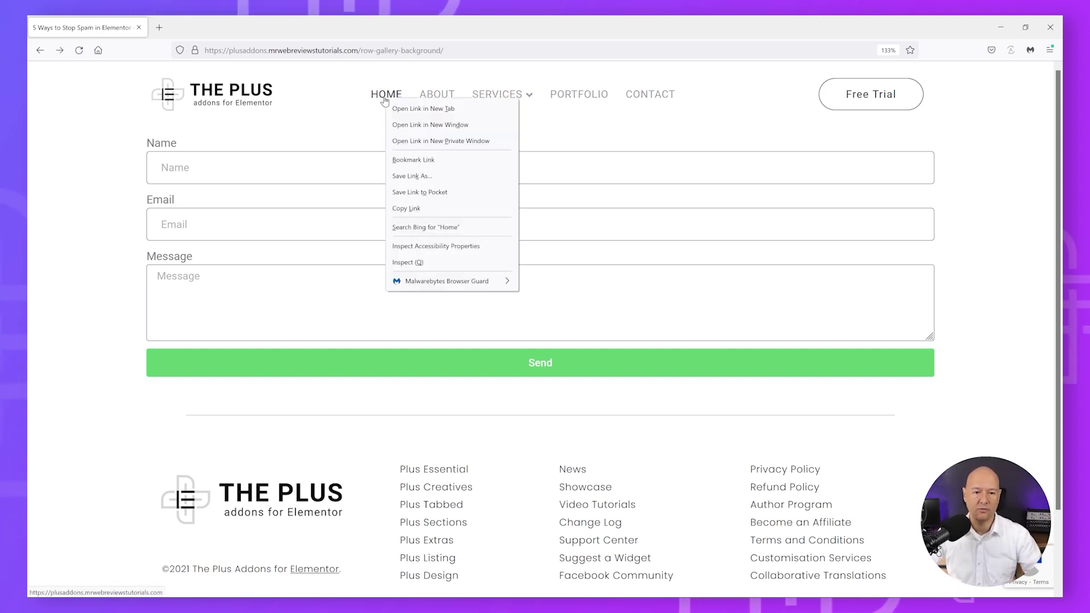
click(425, 208)
click(1050, 50)
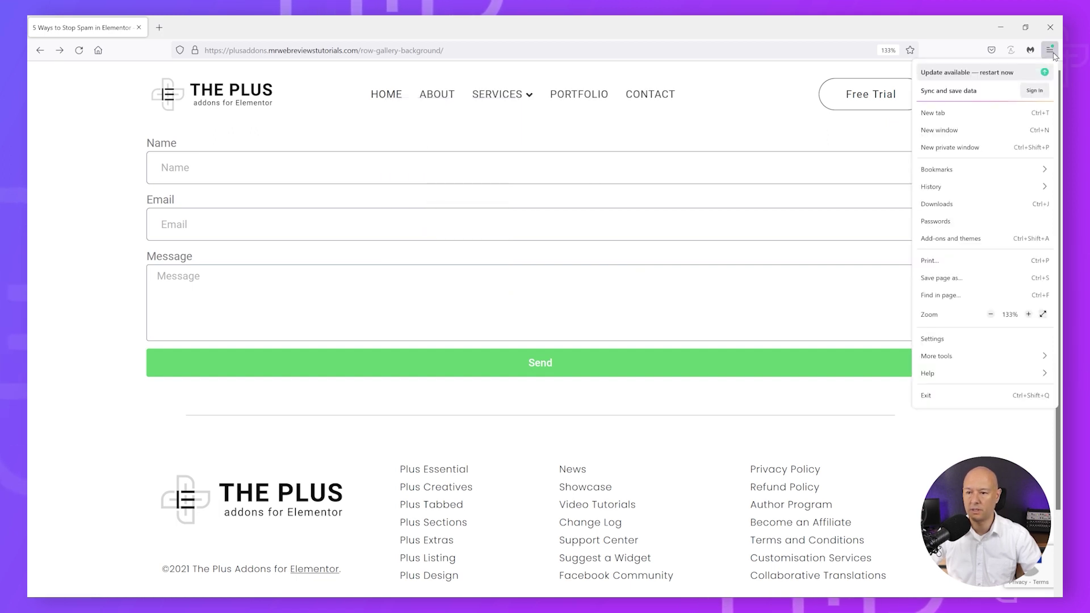
click(971, 147)
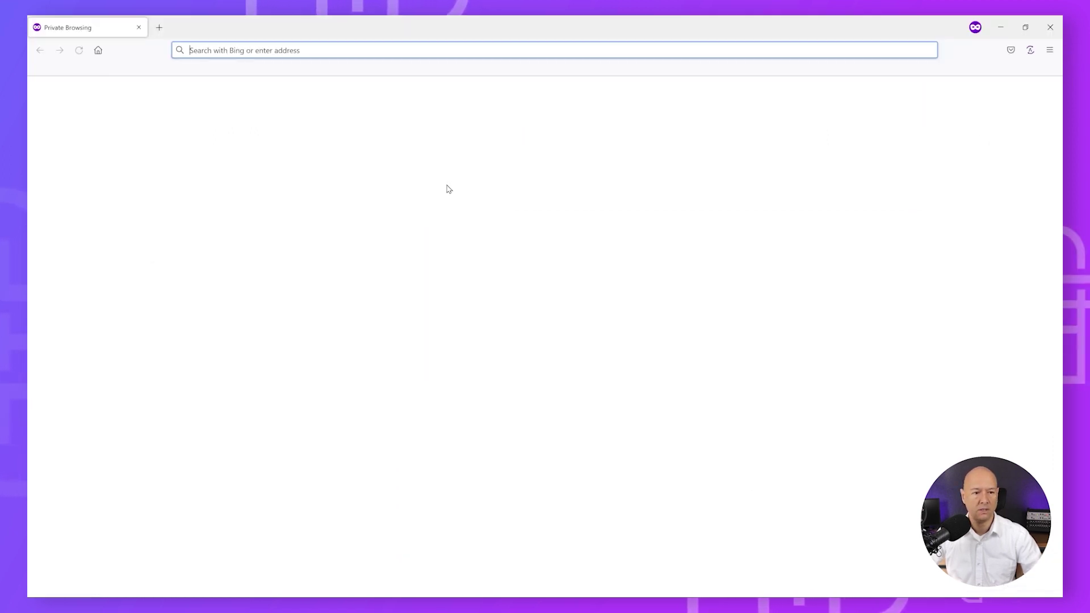
text(https://plusaddons.mrwebreviewstutorials.com/)
key(Return)
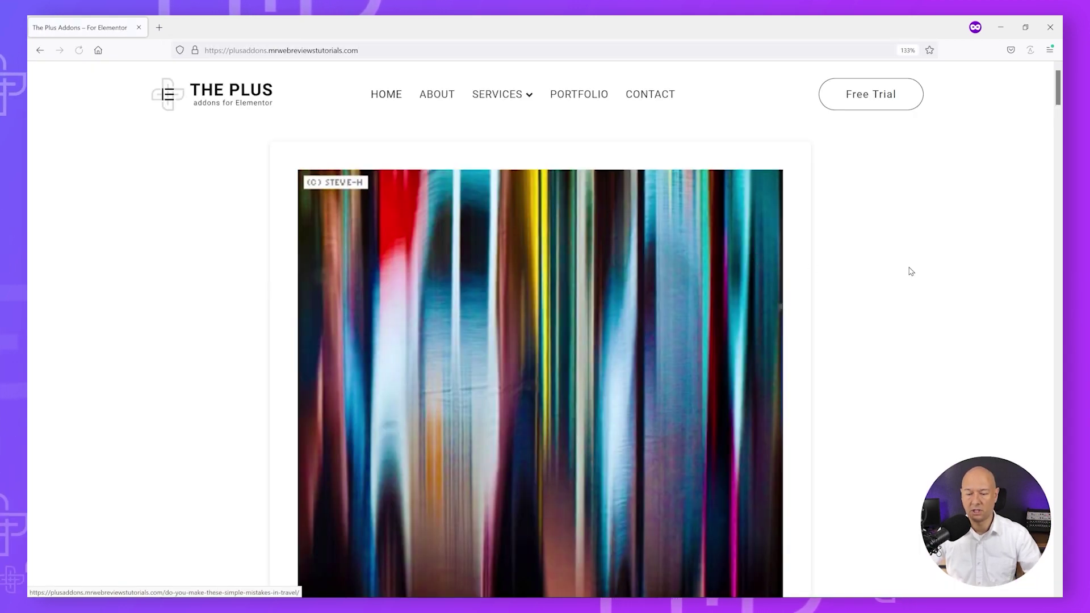
click(1049, 30)
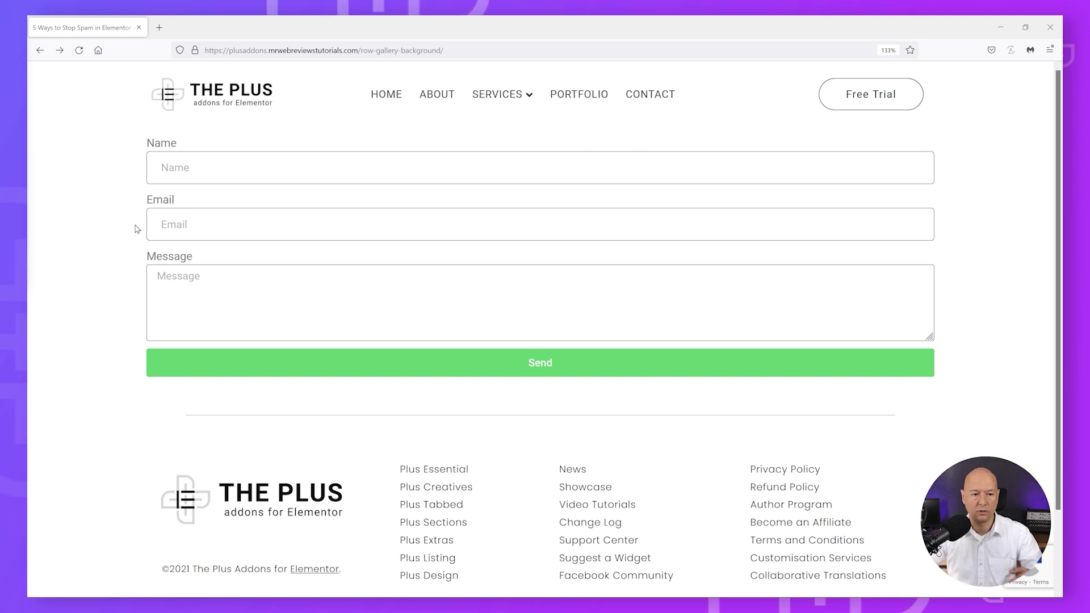
Reload the contact form page, confirming the Resend prompt, to generate rule activity.
click(78, 51)
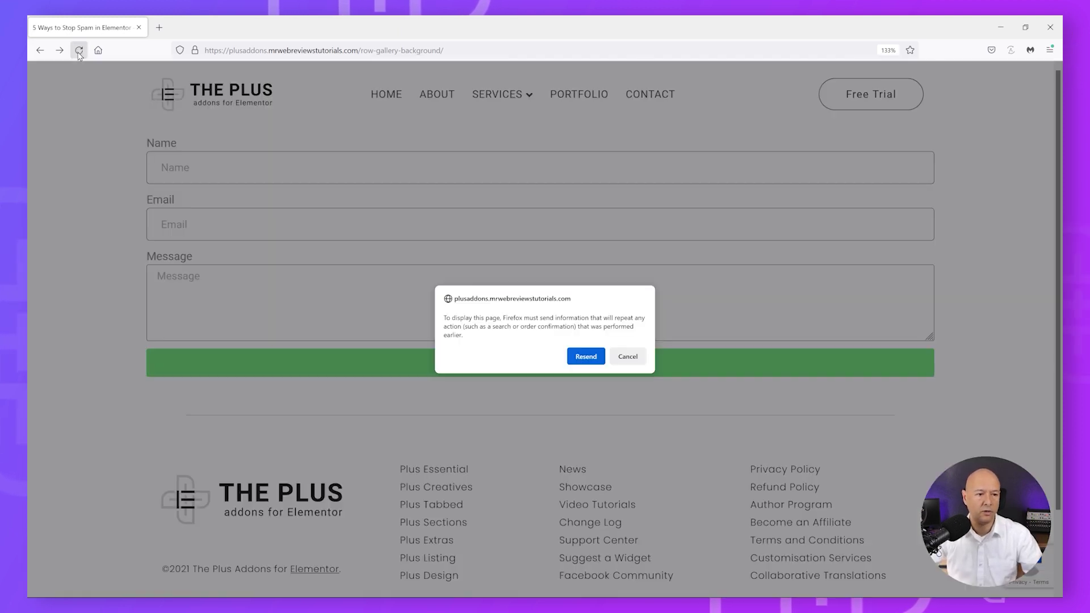
click(586, 355)
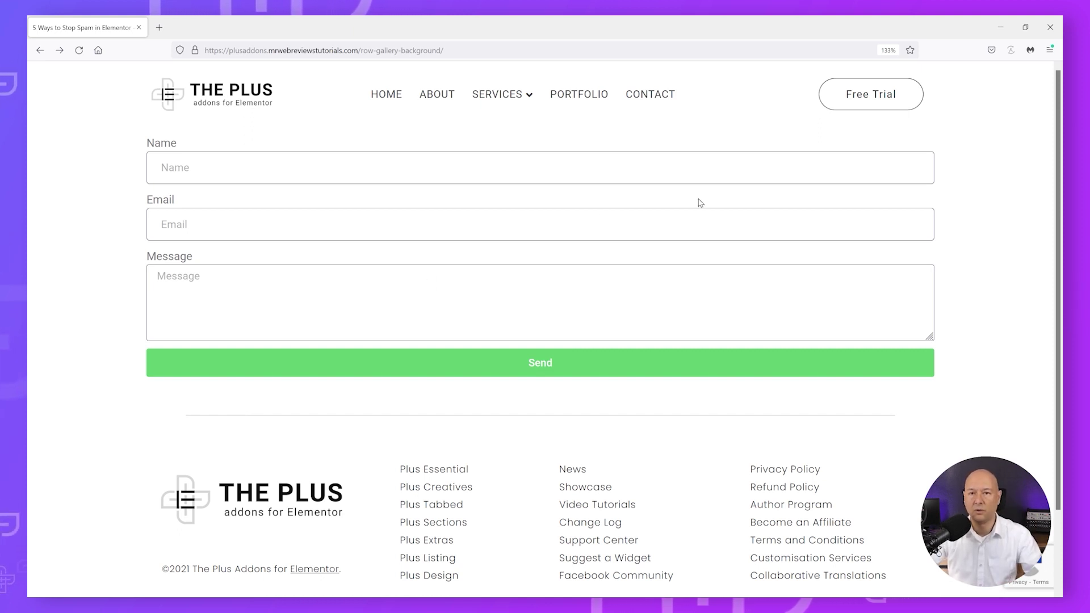
click(1049, 50)
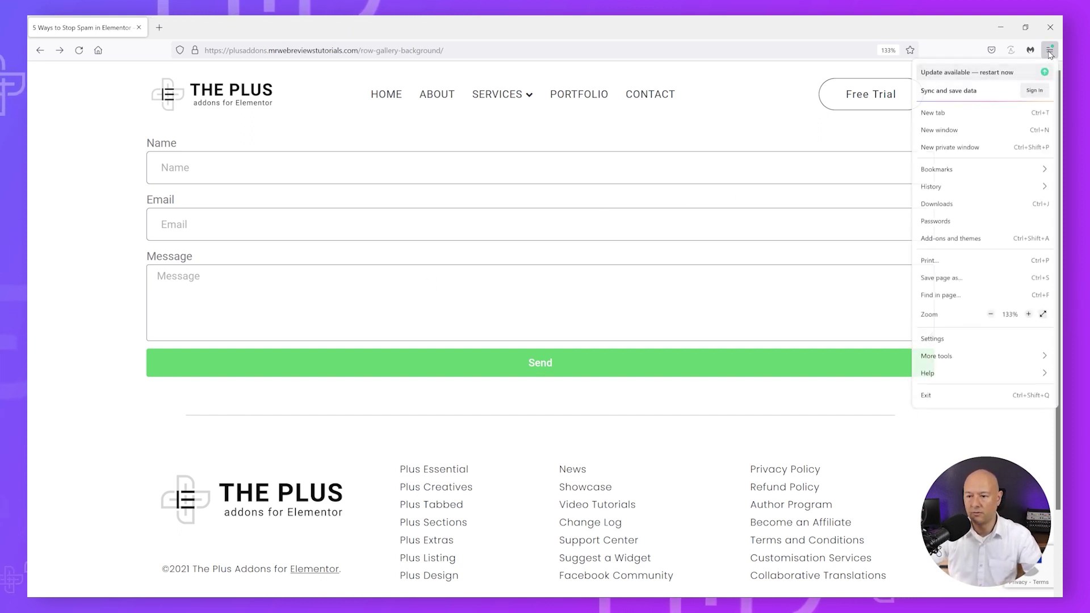
click(88, 209)
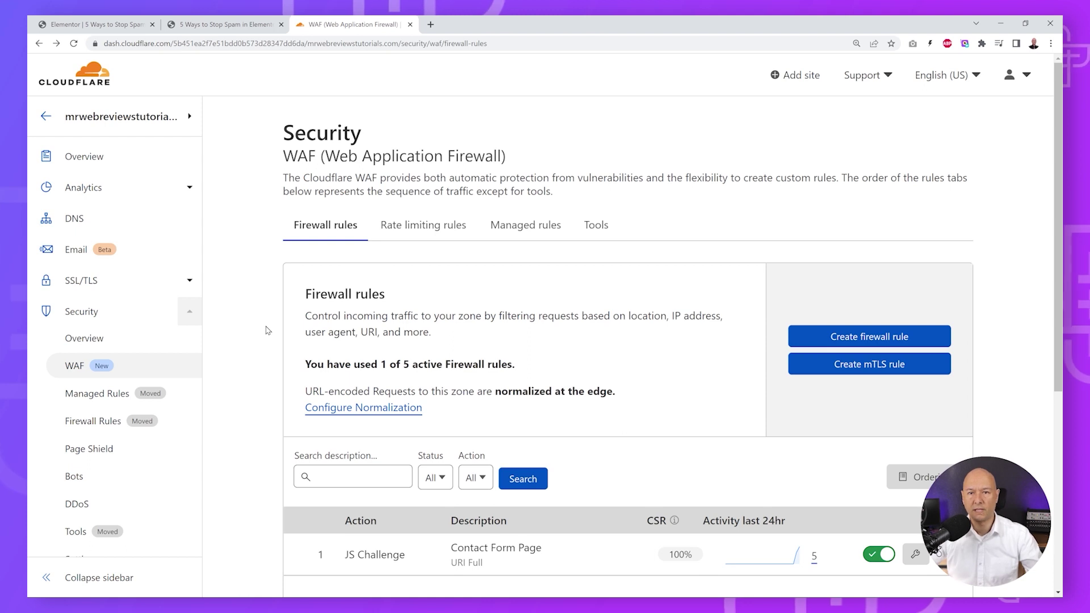
scroll(267, 329, down, 1)
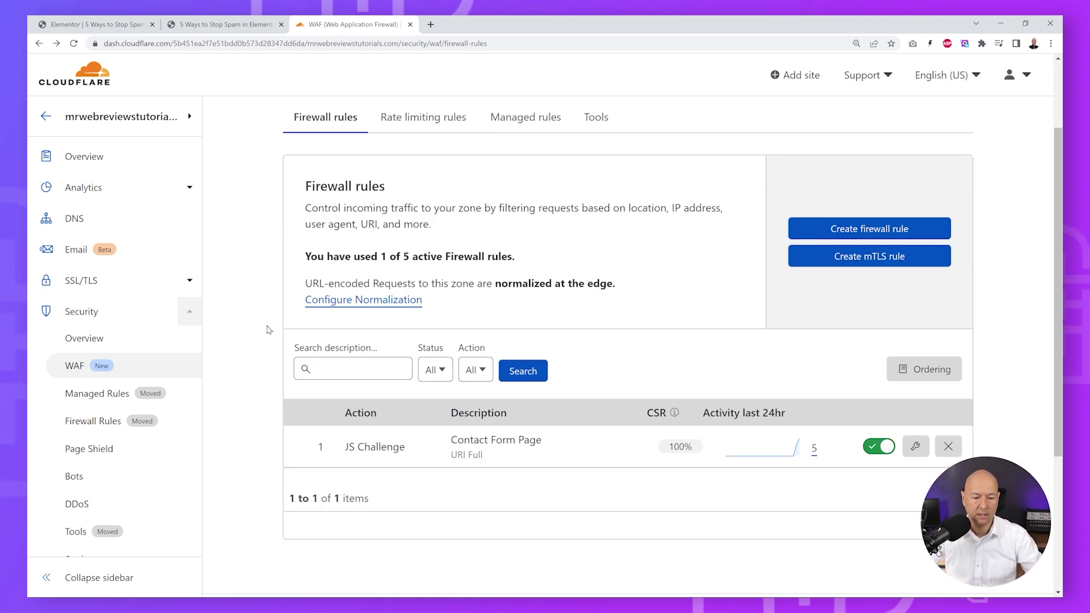
scroll(272, 323, down, 1)
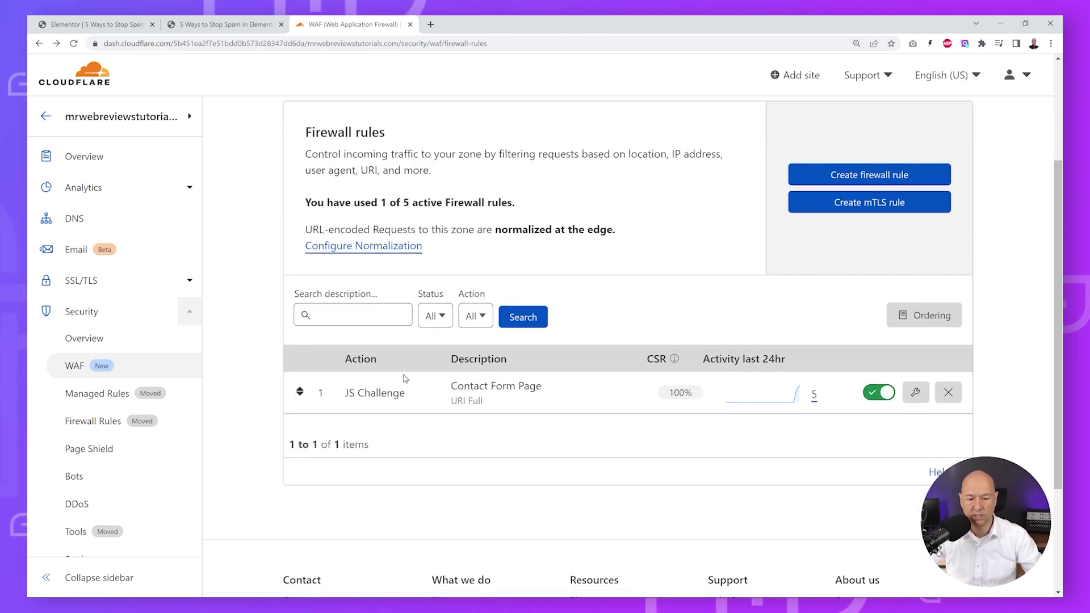
Edit the Contact Form Page rule to use Managed Challenge instead of JS Challenge and save it.
click(916, 395)
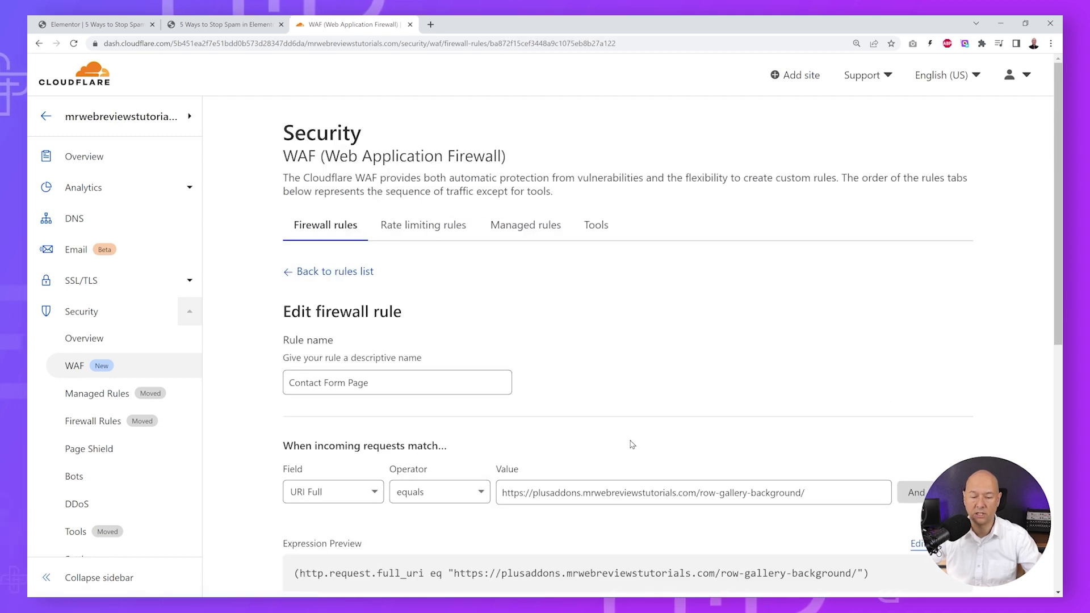
scroll(501, 364, down, 3)
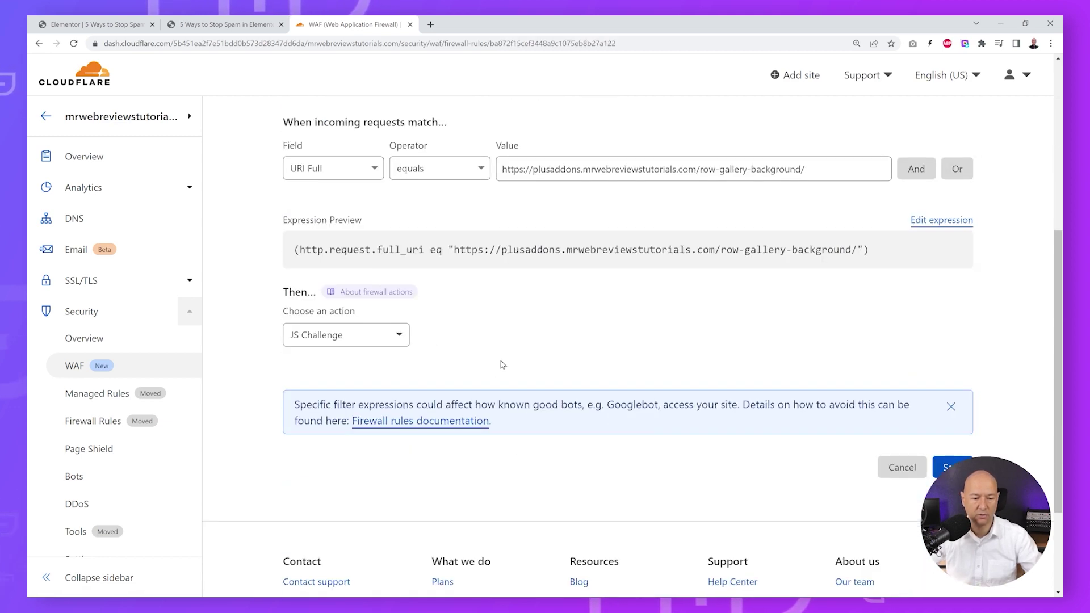
click(400, 335)
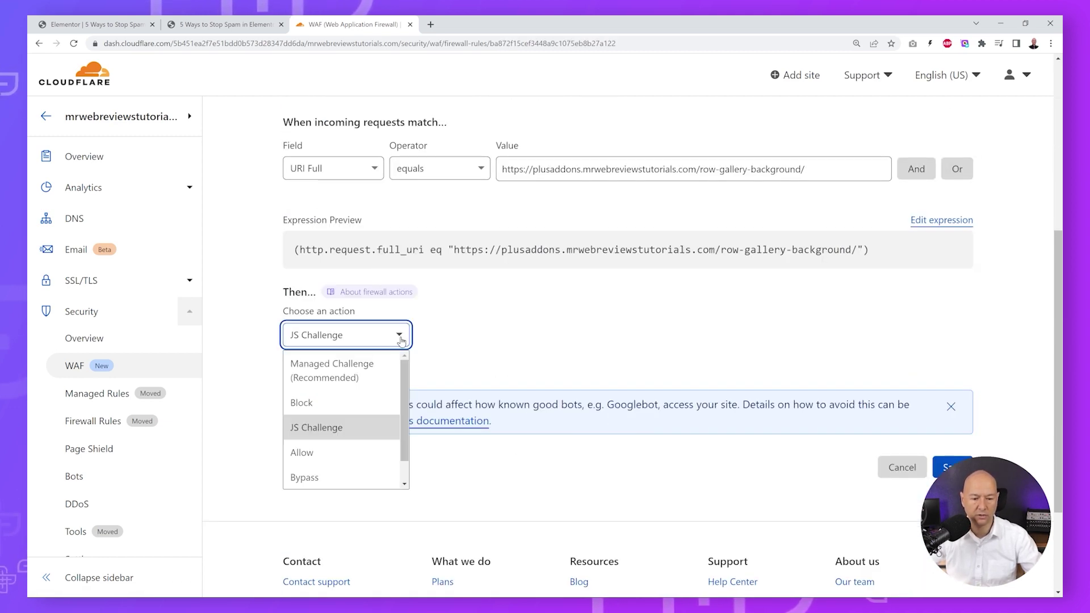
click(361, 379)
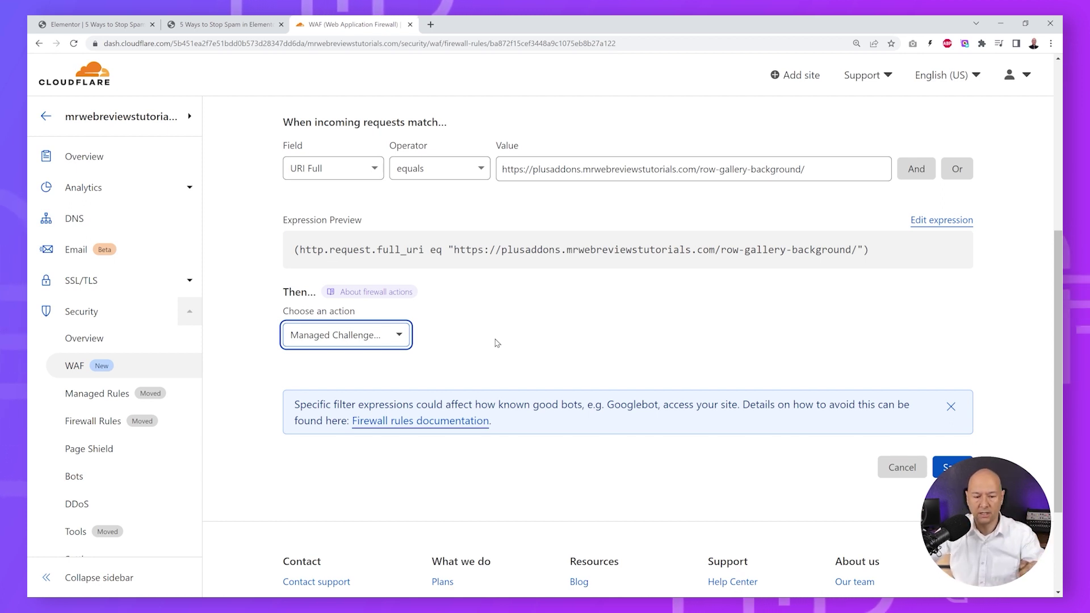
key(alt+Tab)
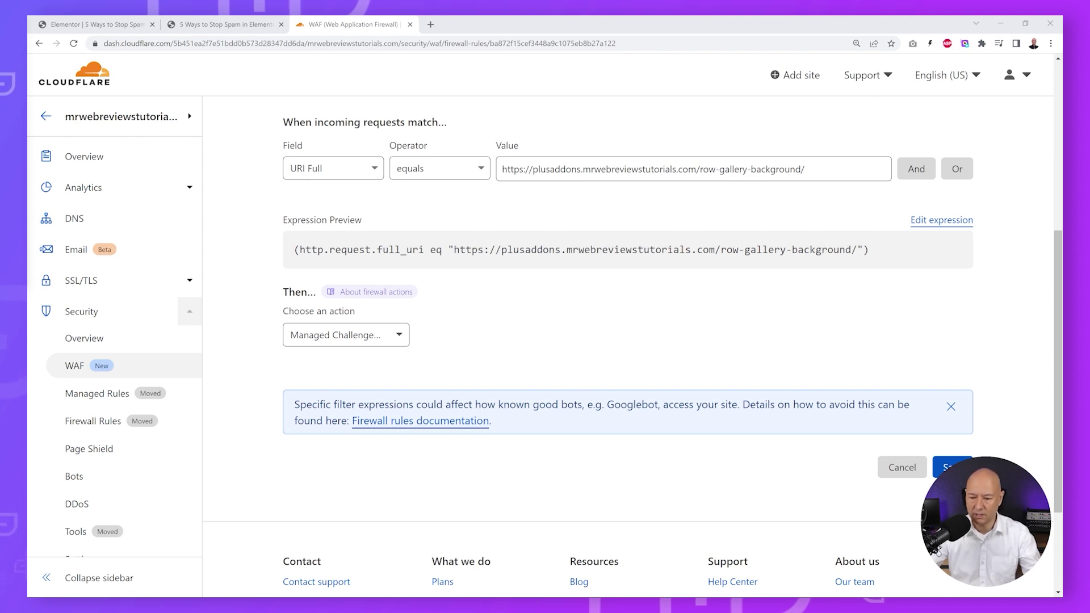
click(951, 467)
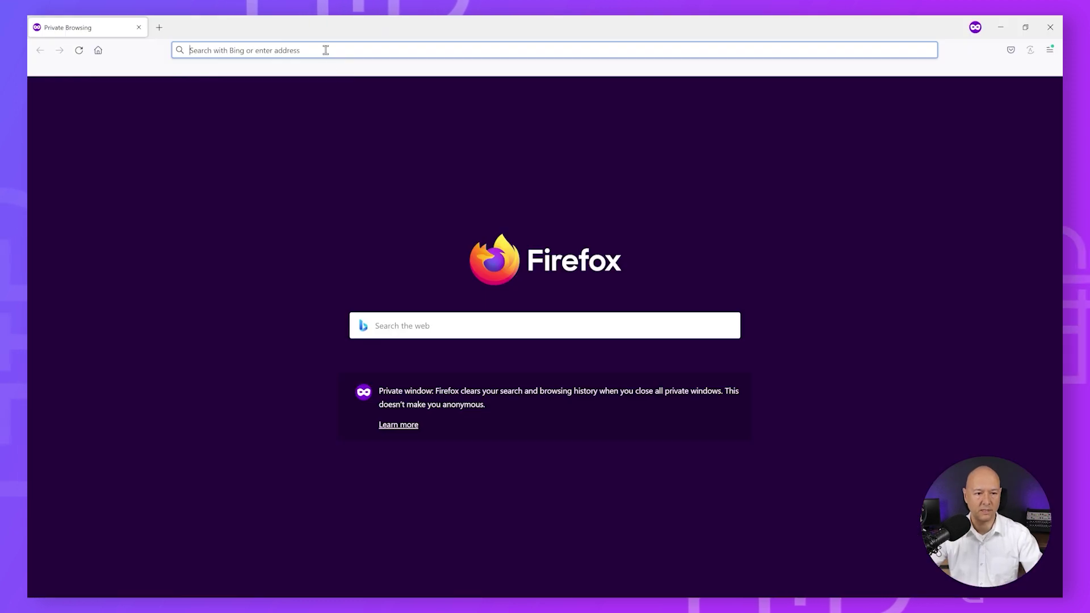
Load the contact form page URL in the private window to trigger Cloudflare's browser check.
text(https://plusaddons.mrwebreviewstutorials.com/row-gallery-background/)
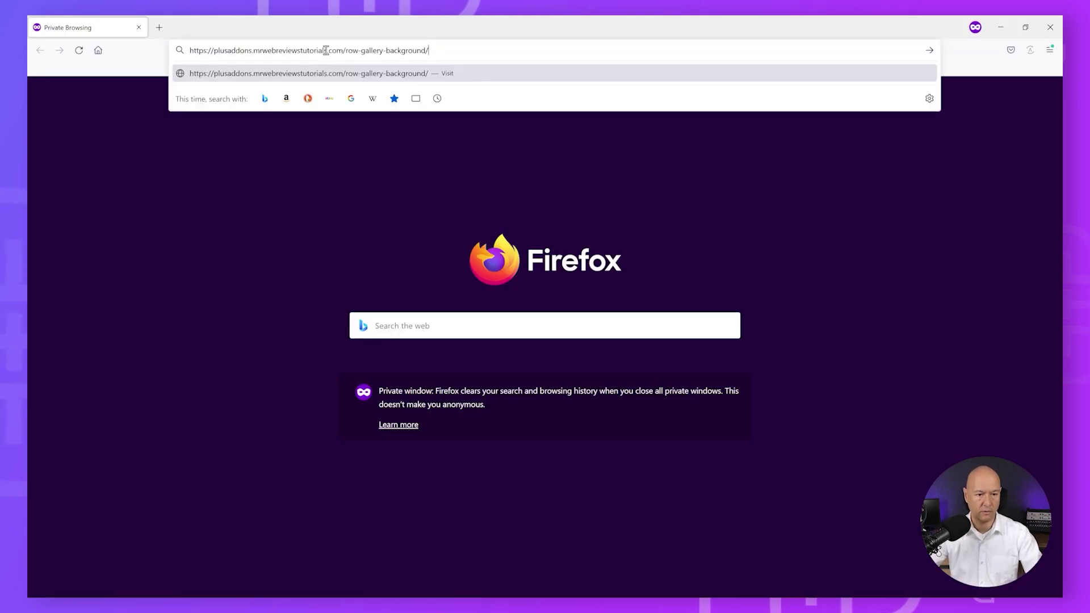
key(Return)
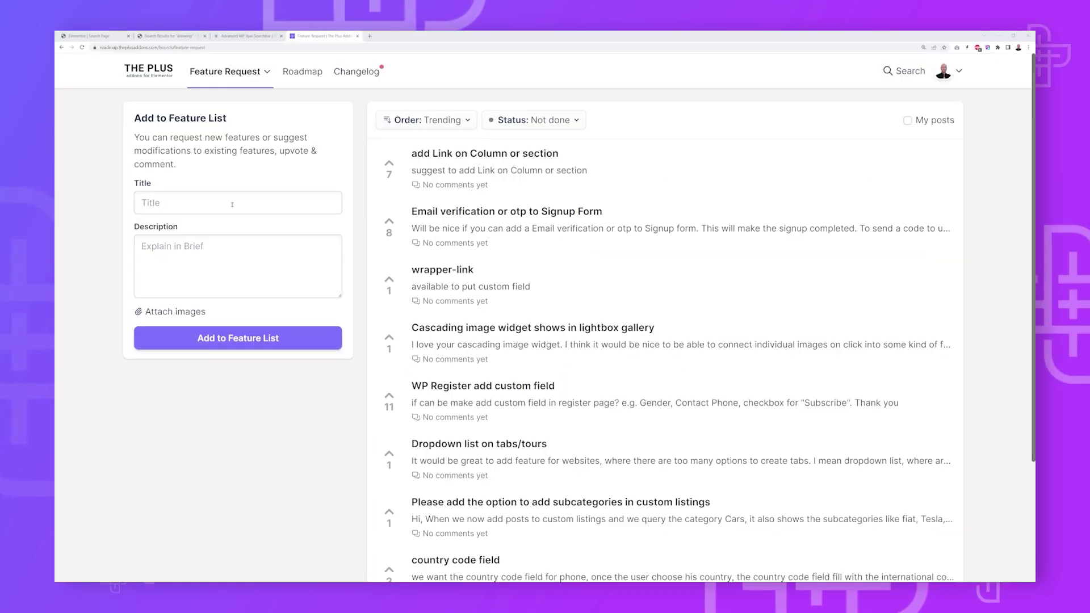
Enter 'New feature' as the request title and move to the description field.
click(230, 204)
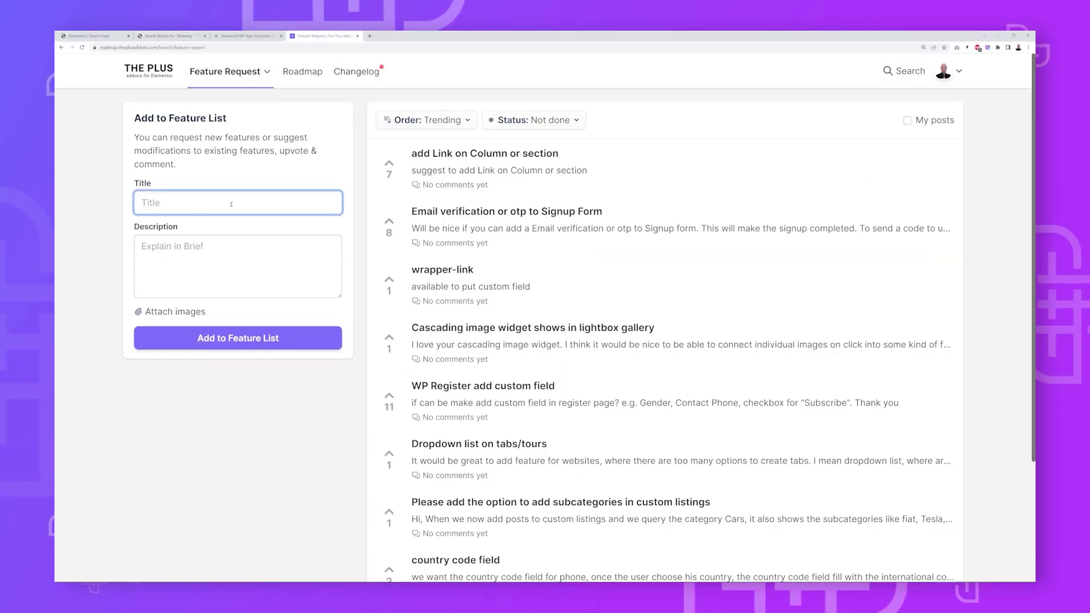
text(New feature)
click(230, 248)
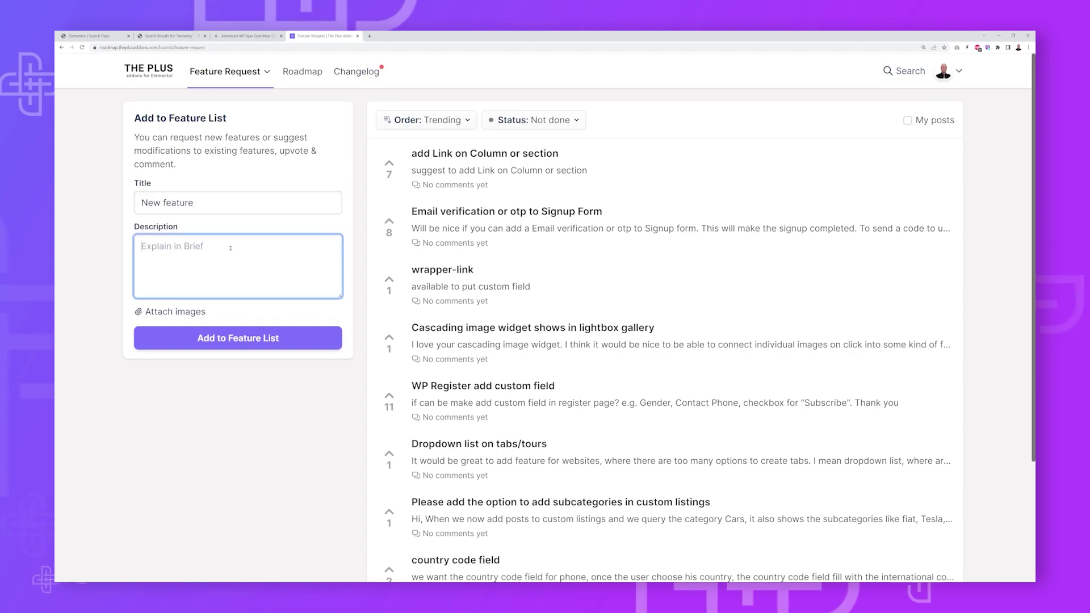